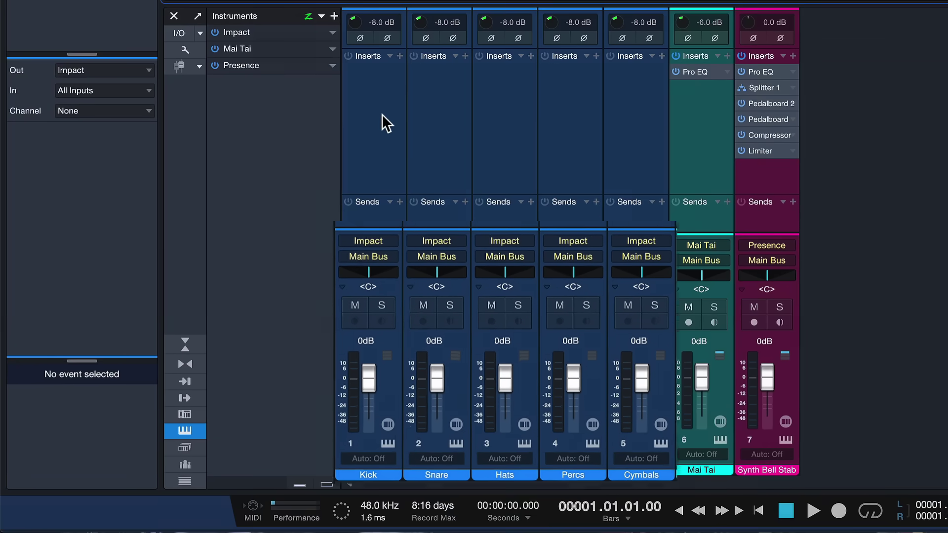
Step: Step the selection across the drum channels to Cymbals, then open the Kick channel's Impact XT editor
{"action": "left_click", "coordinate": [381, 114]}
{"action": "left_click", "coordinate": [439, 116]}
{"action": "left_click", "coordinate": [508, 116]}
{"action": "left_click", "coordinate": [584, 116]}
{"action": "left_click", "coordinate": [636, 113]}
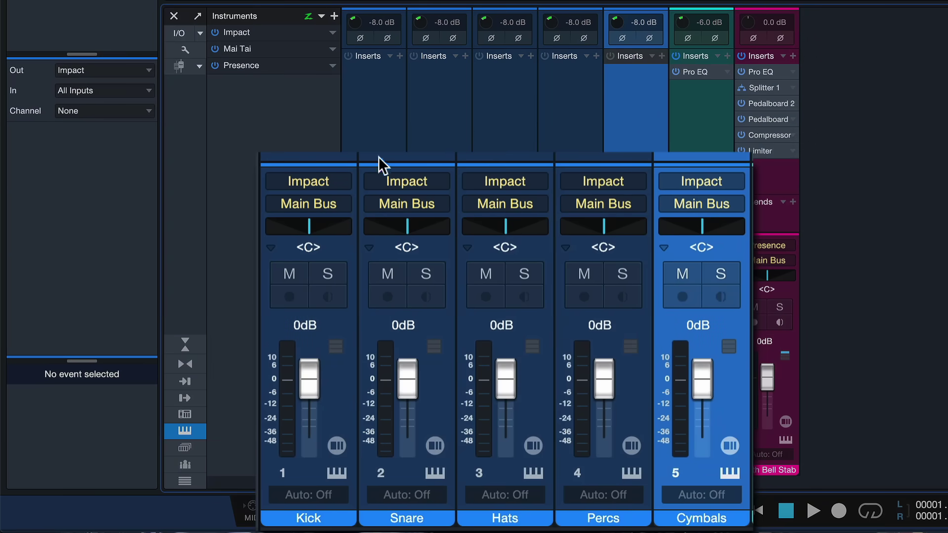
{"action": "left_click", "coordinate": [394, 166]}
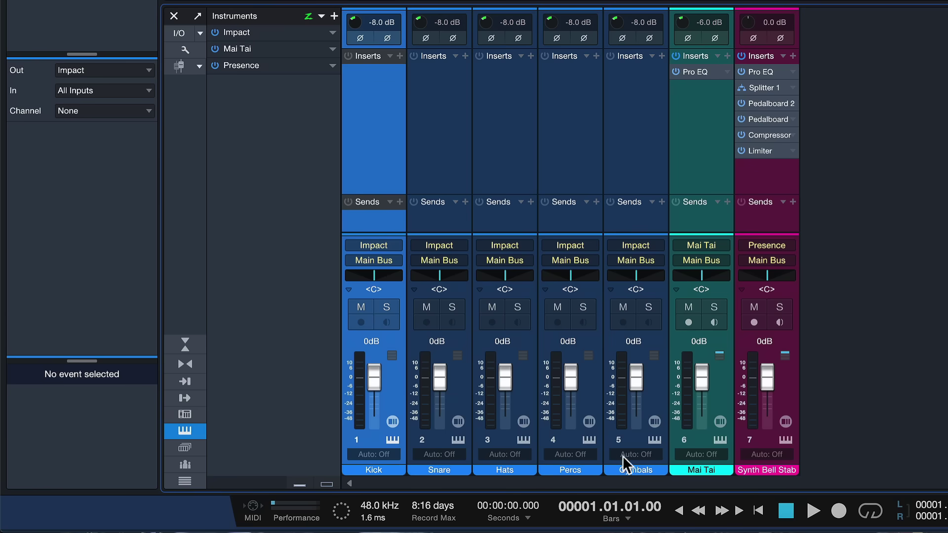
{"action": "left_click", "coordinate": [391, 439]}
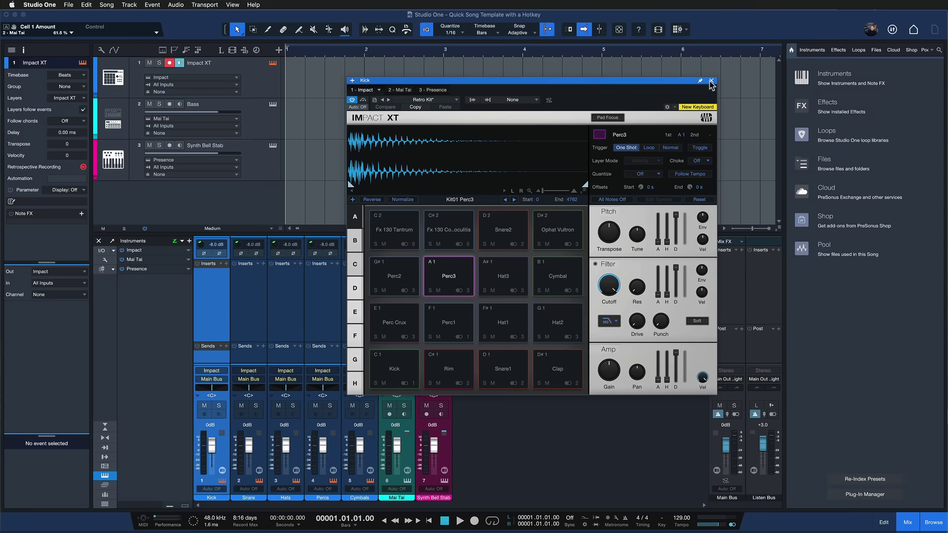
Step: Close the editor, select the Snare, Percs, Cymbals and Hats channels, and confirm the track name Impact XT
{"action": "left_click", "coordinate": [711, 80]}
{"action": "left_click", "coordinate": [256, 298]}
{"action": "left_click", "coordinate": [324, 307]}
{"action": "left_click", "coordinate": [360, 306]}
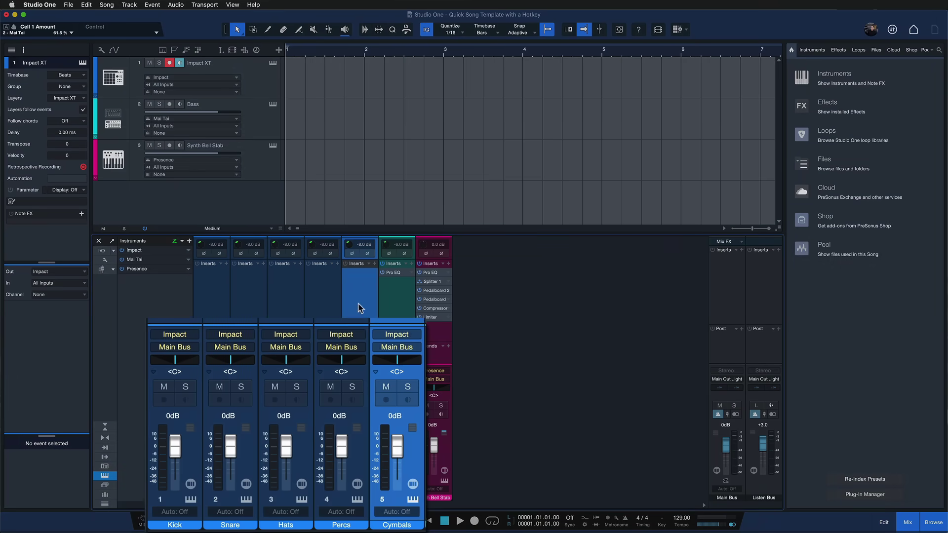
{"action": "left_click", "coordinate": [242, 75]}
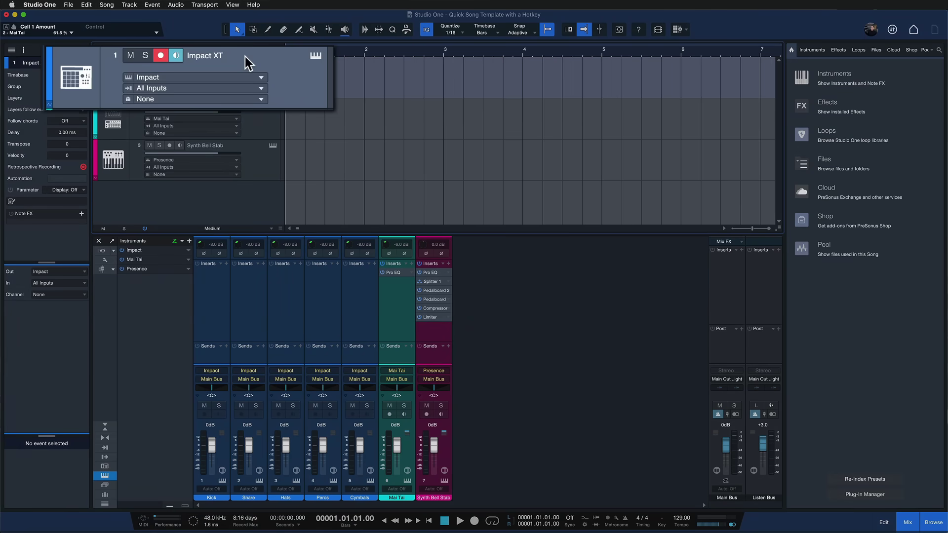
{"action": "double_click", "coordinate": [211, 55]}
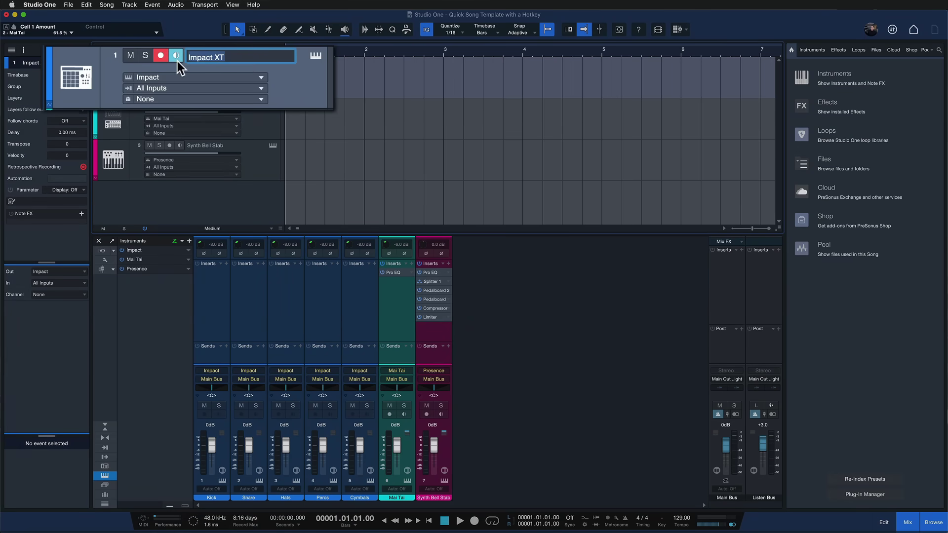
{"action": "key", "text": "Return"}
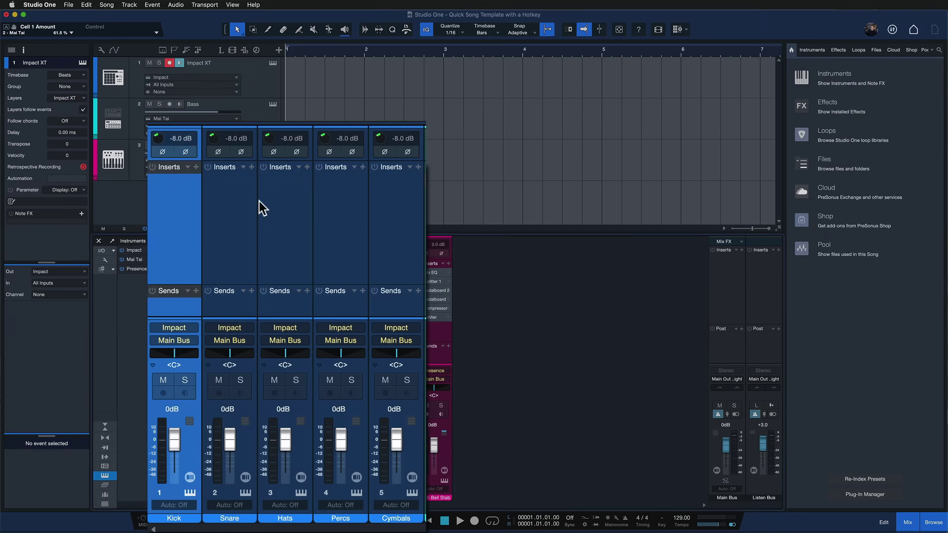
{"action": "left_click", "coordinate": [303, 215]}
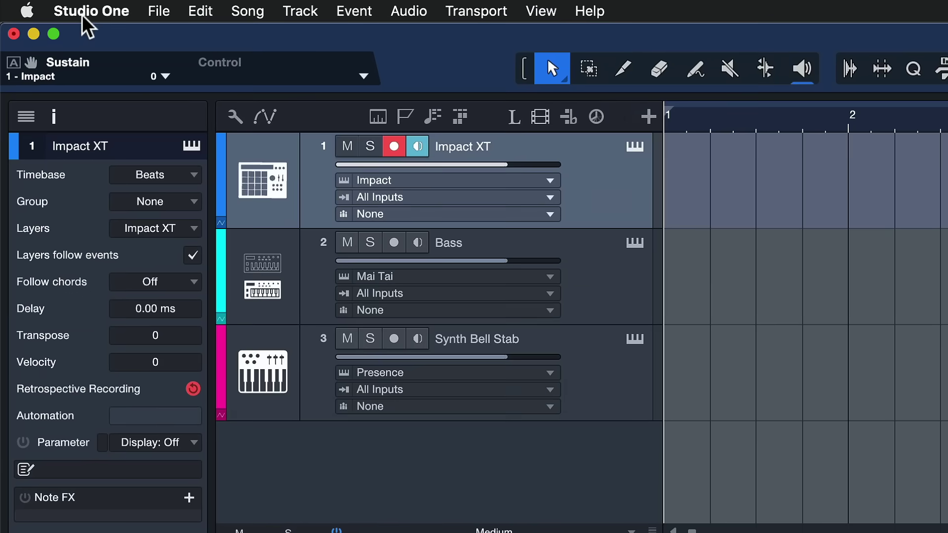
Step: Enable 'Automatically create automation tracks for channels' in Preferences > Advanced > Automation
{"action": "left_click", "coordinate": [39, 5]}
{"action": "left_click", "coordinate": [99, 65]}
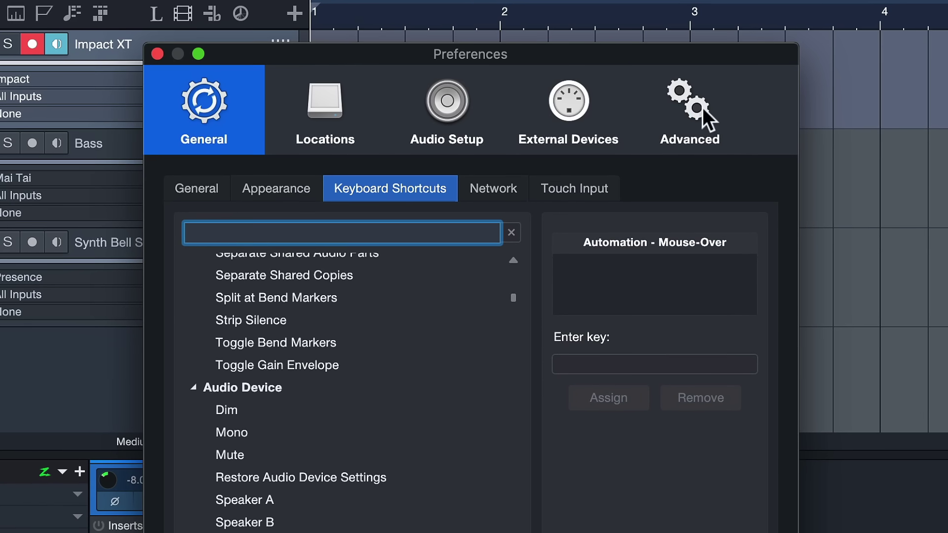
{"action": "left_click", "coordinate": [703, 109]}
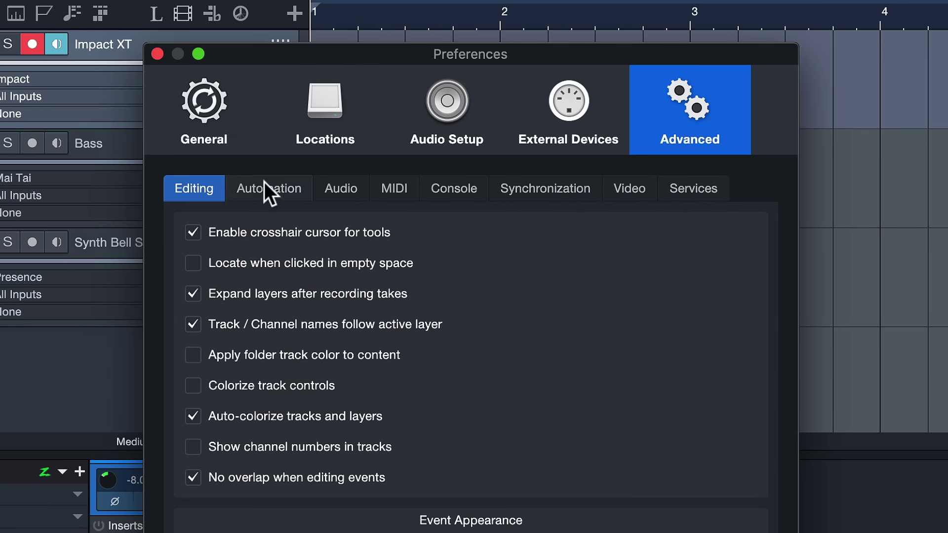
{"action": "left_click", "coordinate": [265, 183]}
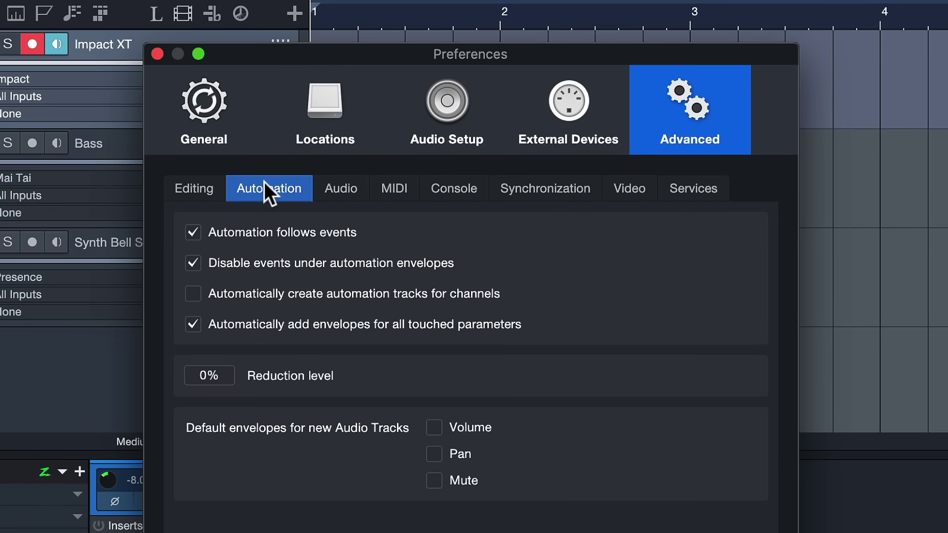
{"action": "left_click", "coordinate": [230, 298]}
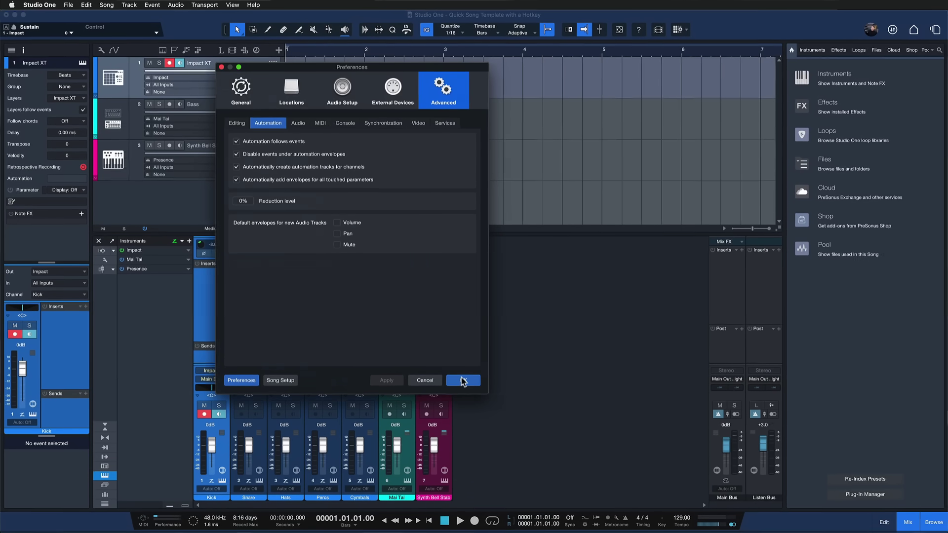
{"action": "left_click", "coordinate": [463, 380]}
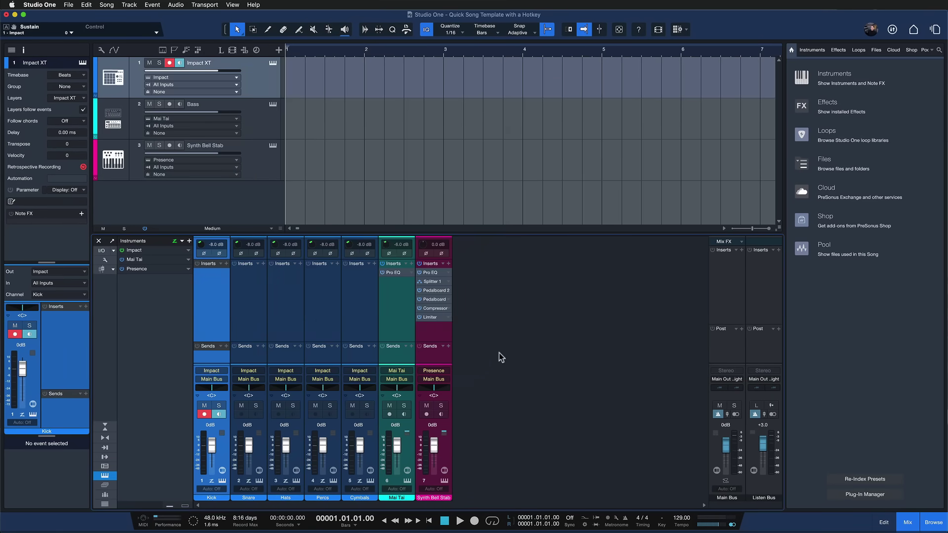
Step: Add new bus channels to the mixer with Ctrl+Alt+B
{"action": "key", "text": "ctrl+alt+b"}
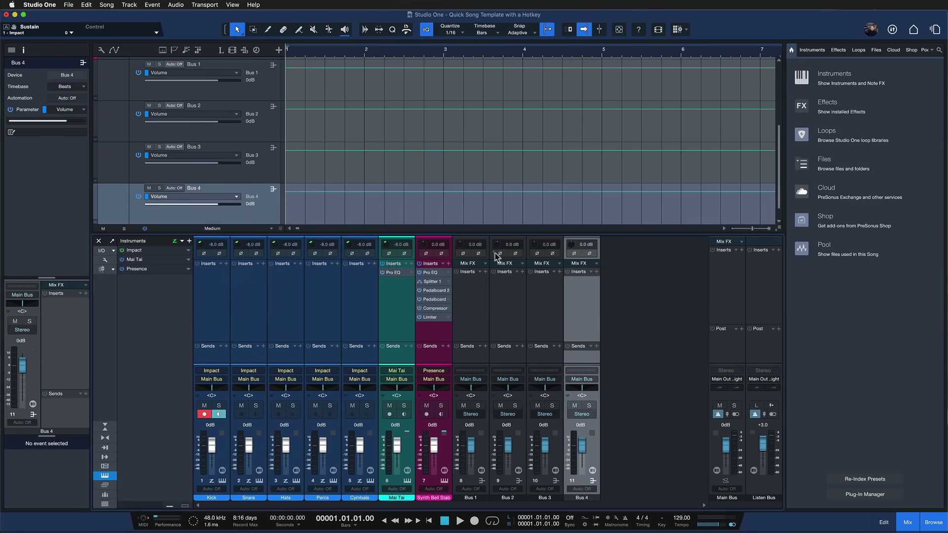
{"action": "scroll", "coordinate": [365, 163], "scroll_direction": "up", "scroll_amount": 3}
{"action": "scroll", "coordinate": [455, 163], "scroll_direction": "down", "scroll_amount": 2}
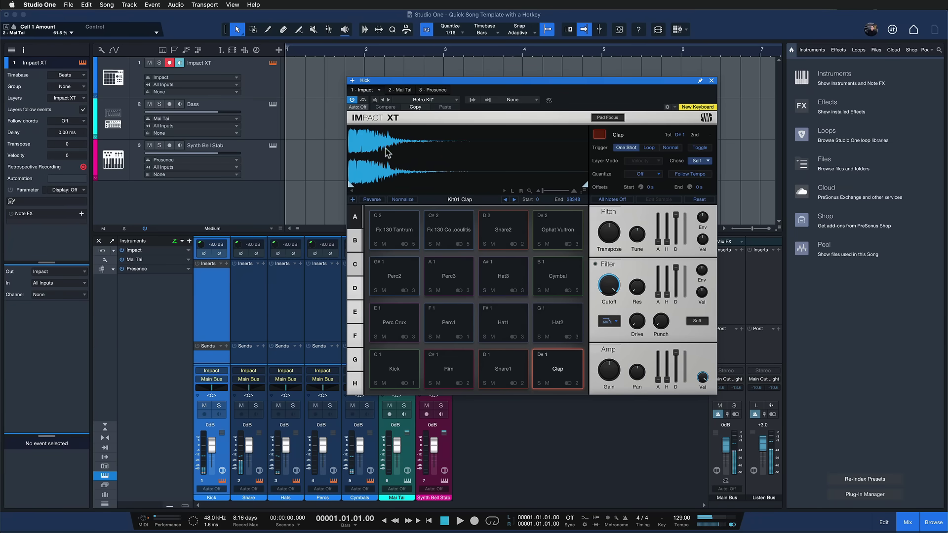
Step: Close the Impact XT editor, select the Snare channel, centre the Hats pan and select the Impact XT track
{"action": "left_click", "coordinate": [711, 81]}
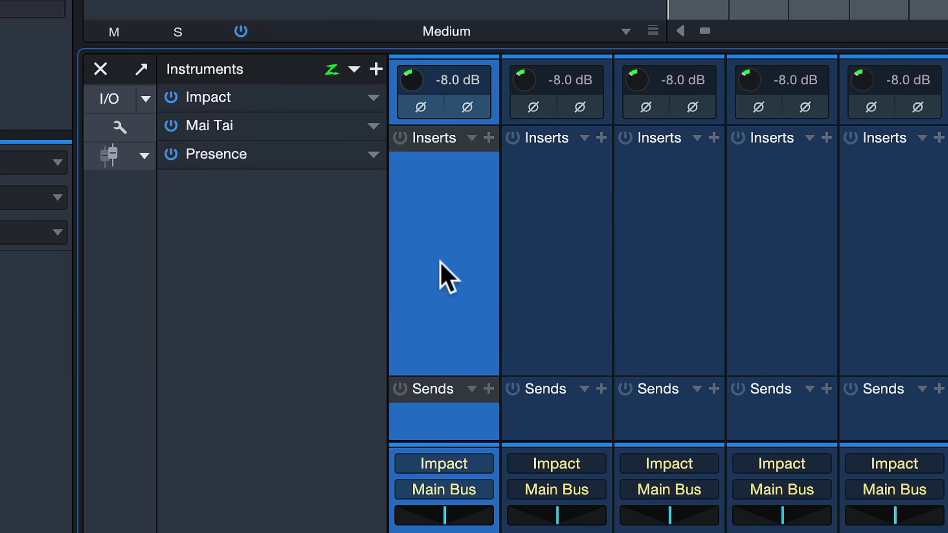
{"action": "left_click", "coordinate": [598, 322]}
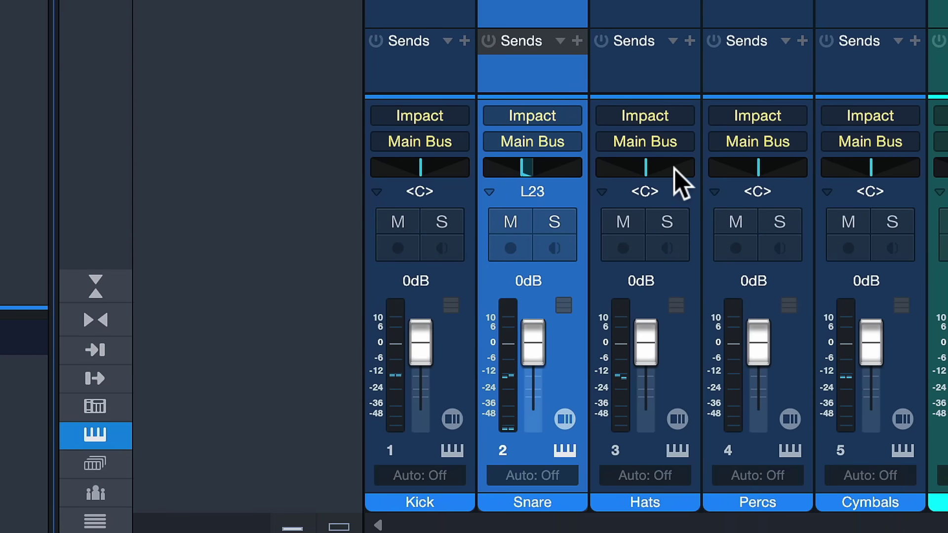
{"action": "left_click", "coordinate": [674, 168], "text": "alt"}
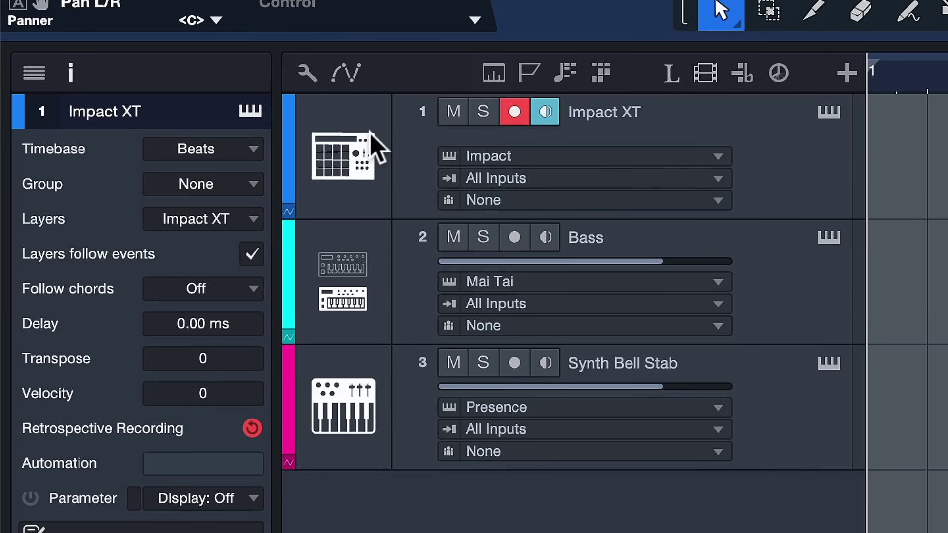
{"action": "left_click", "coordinate": [344, 154]}
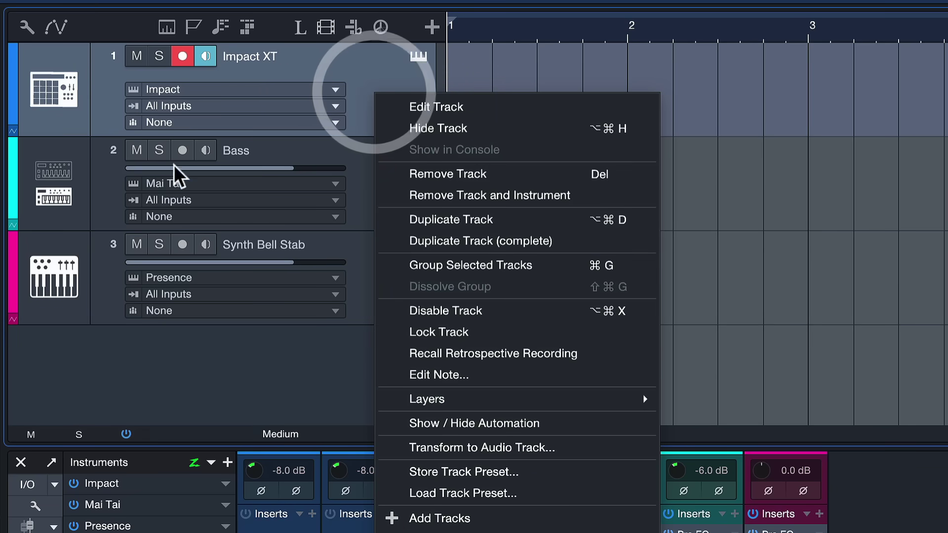
Step: Store the Impact XT track as a track preset in the Own Presets subfolder
{"action": "left_click", "coordinate": [467, 471]}
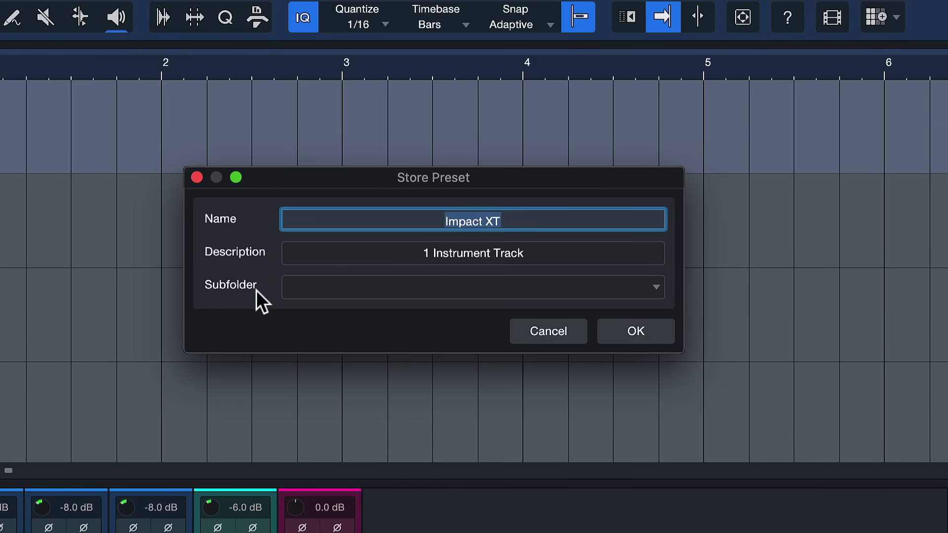
{"action": "left_click", "coordinate": [626, 288]}
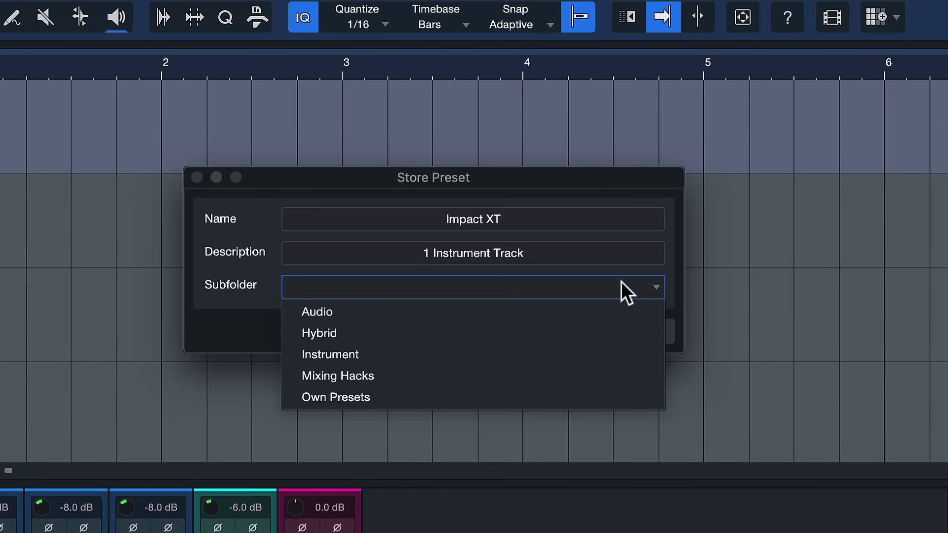
{"action": "left_click", "coordinate": [393, 397]}
{"action": "left_click", "coordinate": [636, 331]}
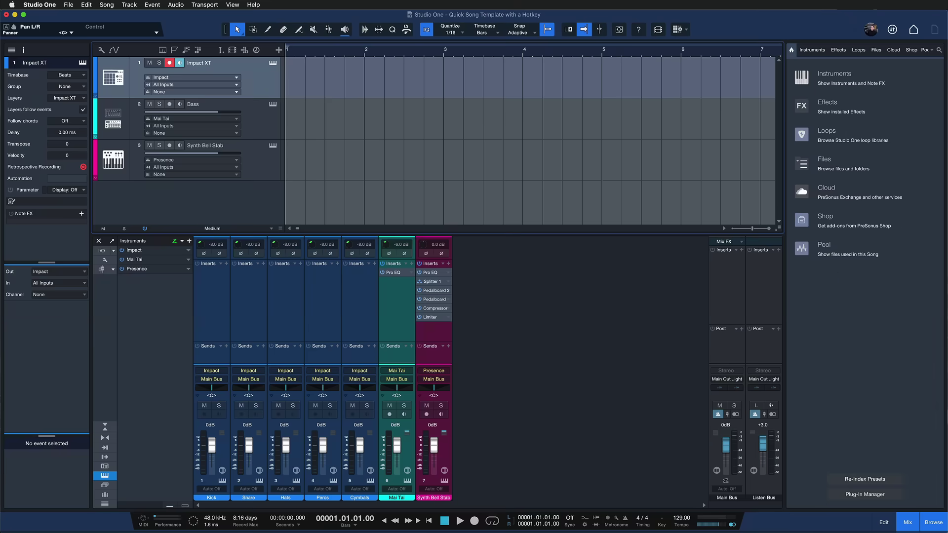
Step: Drag the Impact XT track into Browser > Instruments > Track Presets and select the new preset
{"action": "left_click", "coordinate": [933, 522]}
{"action": "left_click", "coordinate": [933, 522]}
{"action": "left_click", "coordinate": [582, 198]}
{"action": "left_click", "coordinate": [257, 85]}
{"action": "left_click_drag", "start_coordinate": [261, 87], "coordinate": [841, 123]}
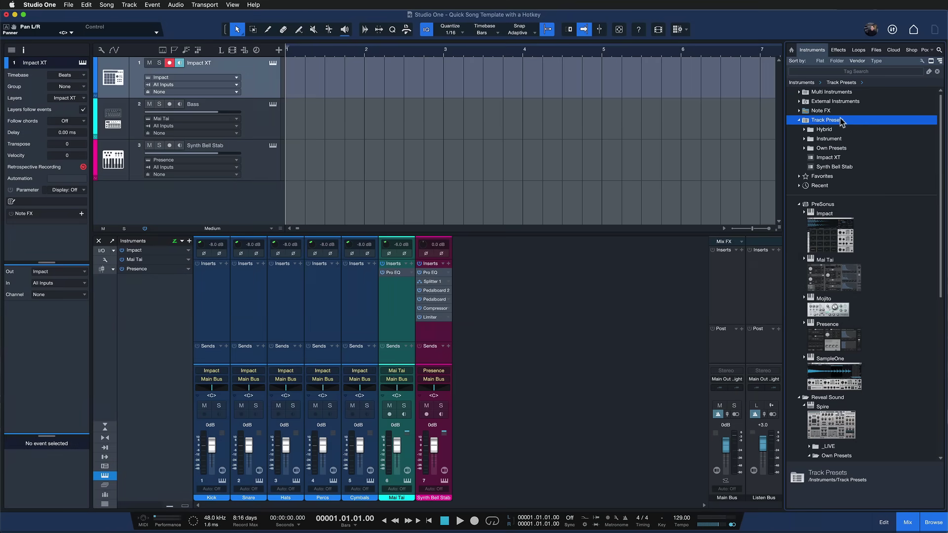
{"action": "left_click", "coordinate": [817, 159]}
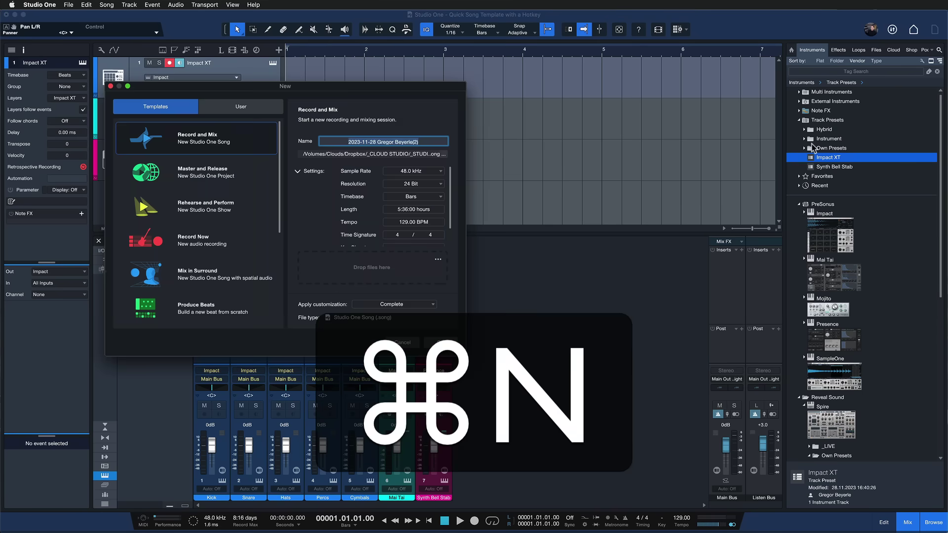
Step: Create the new empty song, add the Impact XT preset to it, and show instrument icons in the track list
{"action": "key", "text": "Return"}
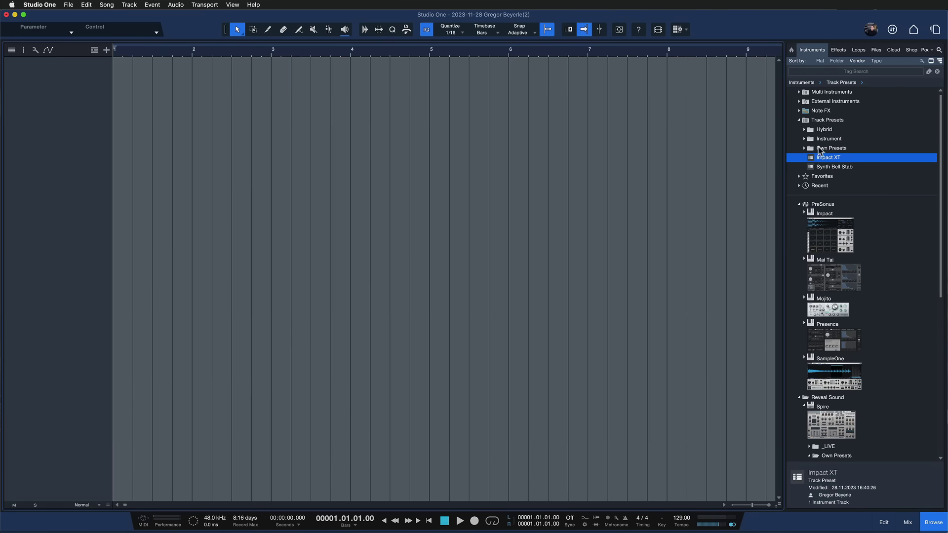
{"action": "left_click_drag", "start_coordinate": [823, 161], "coordinate": [349, 89]}
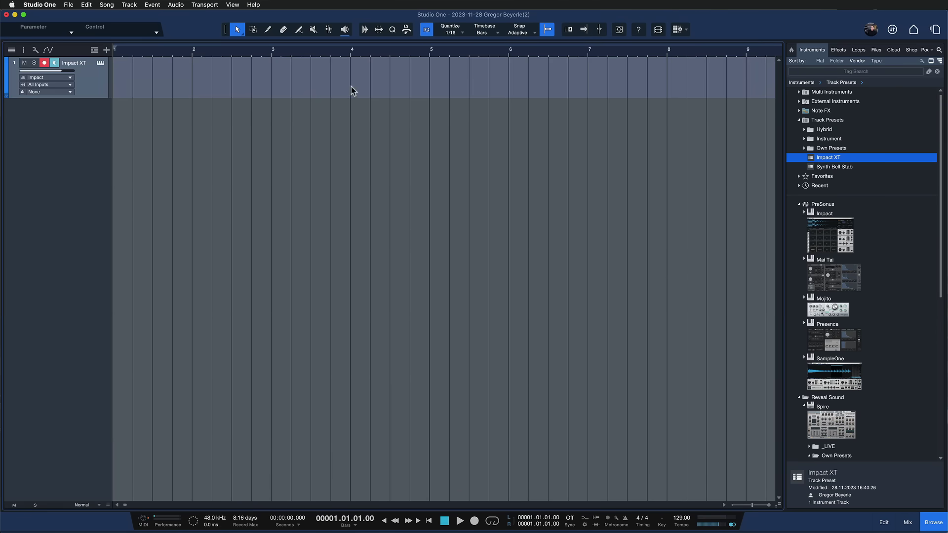
{"action": "left_click", "coordinate": [35, 51]}
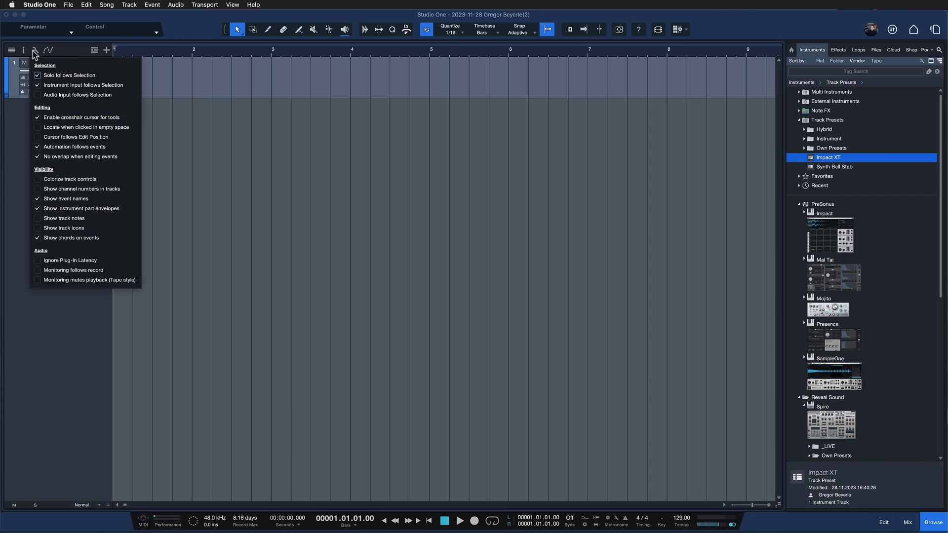
{"action": "left_click", "coordinate": [76, 228]}
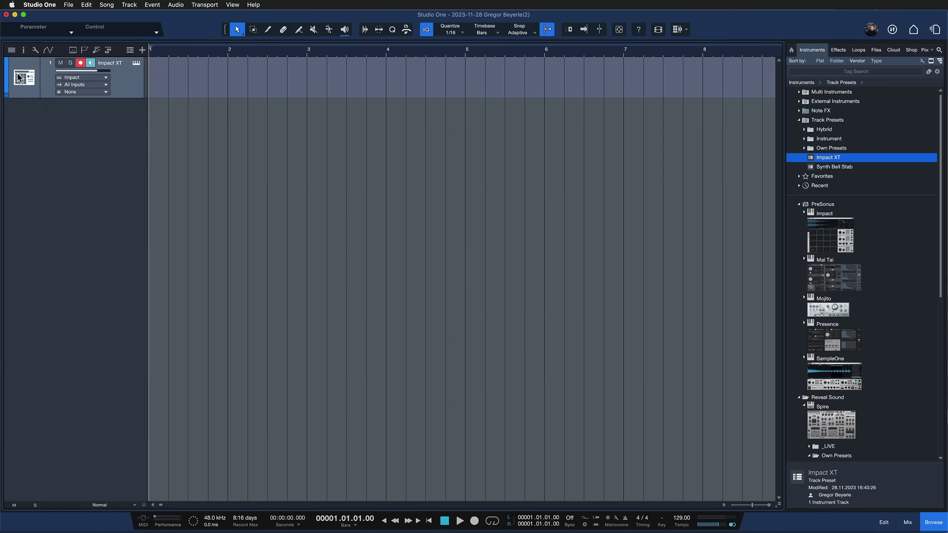
Step: Open the Console with F3, enlarge it, and open then close the Kick channel's Impact XT editor
{"action": "key", "text": "F3"}
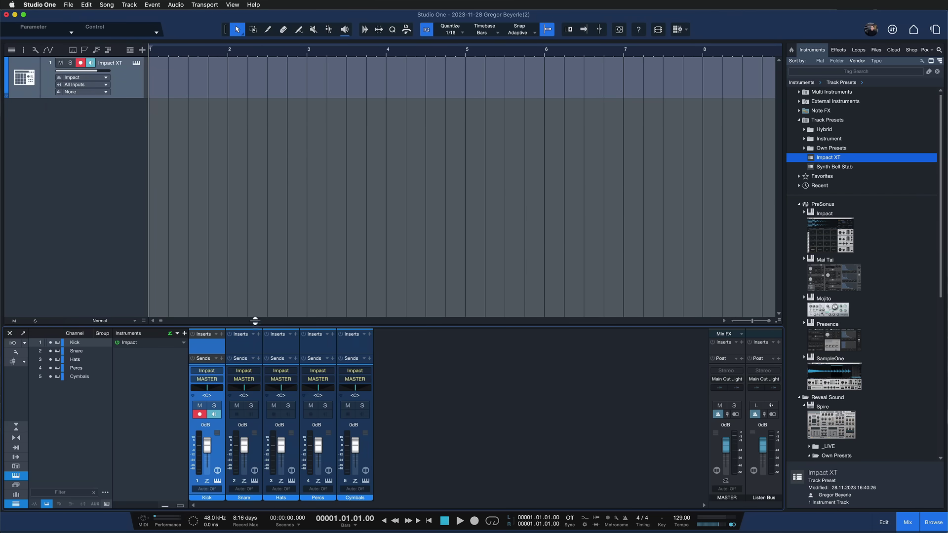
{"action": "left_click_drag", "start_coordinate": [256, 313], "coordinate": [255, 242]}
{"action": "left_click", "coordinate": [218, 481]}
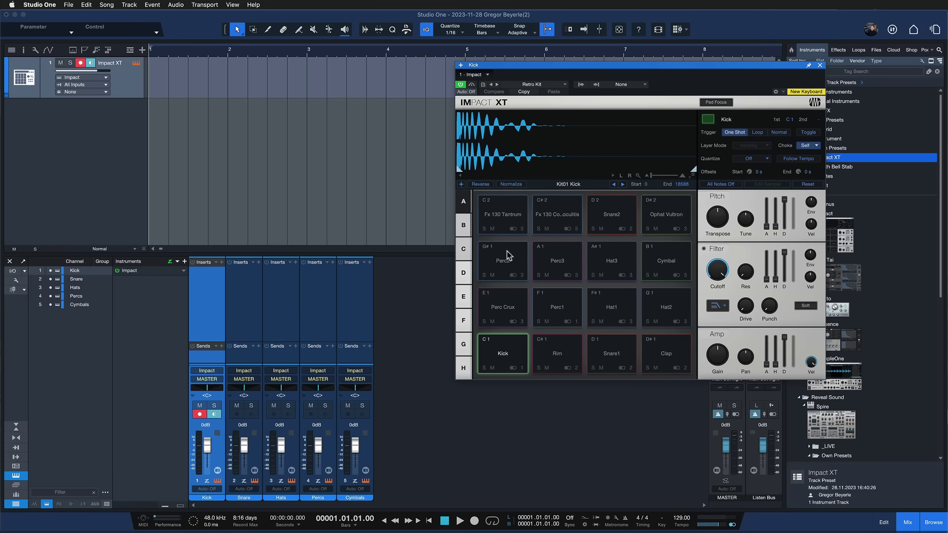
{"action": "left_click", "coordinate": [819, 65]}
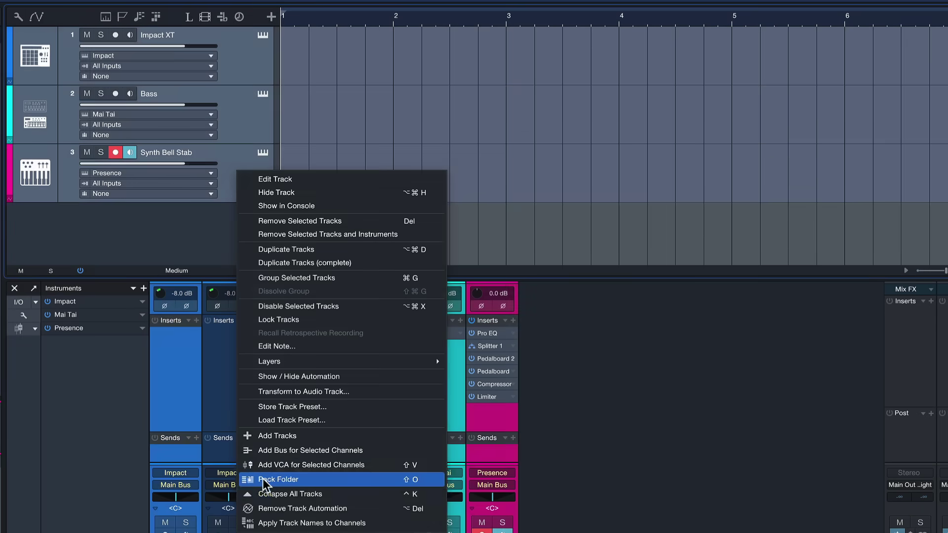
Step: Pack the selected tracks into a folder named Synths and drag it onto Track Presets in the Browser
{"action": "left_click", "coordinate": [276, 479]}
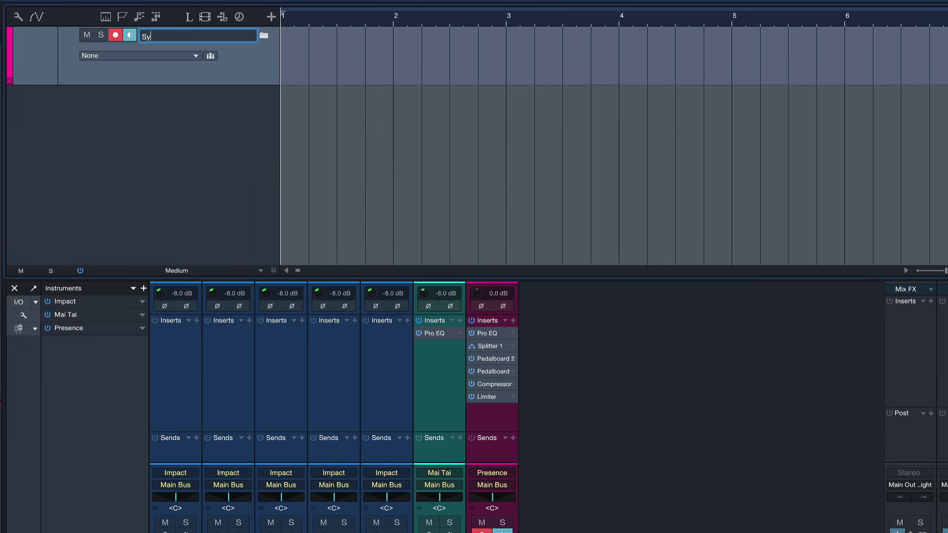
{"action": "type", "text": "Synths"}
{"action": "key", "text": "Return"}
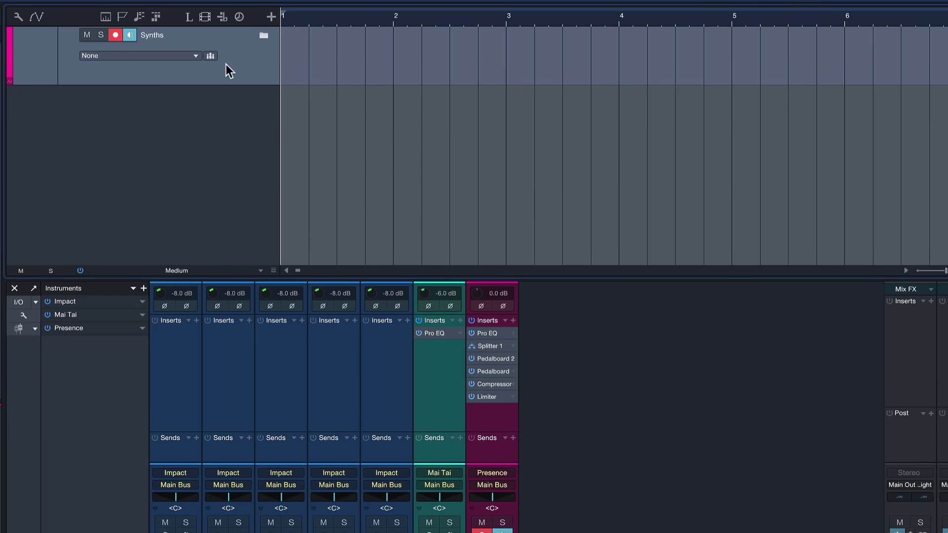
{"action": "key", "text": "F5"}
{"action": "left_click_drag", "start_coordinate": [228, 70], "coordinate": [677, 197]}
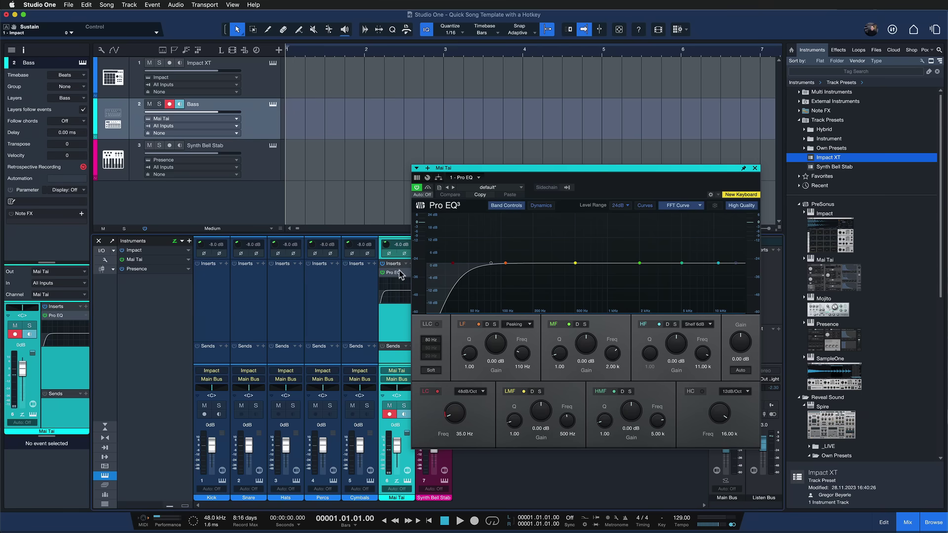
Step: Close the Mai Tai Pro EQ window and drag the Bass track header onto Track Presets
{"action": "left_click", "coordinate": [754, 168]}
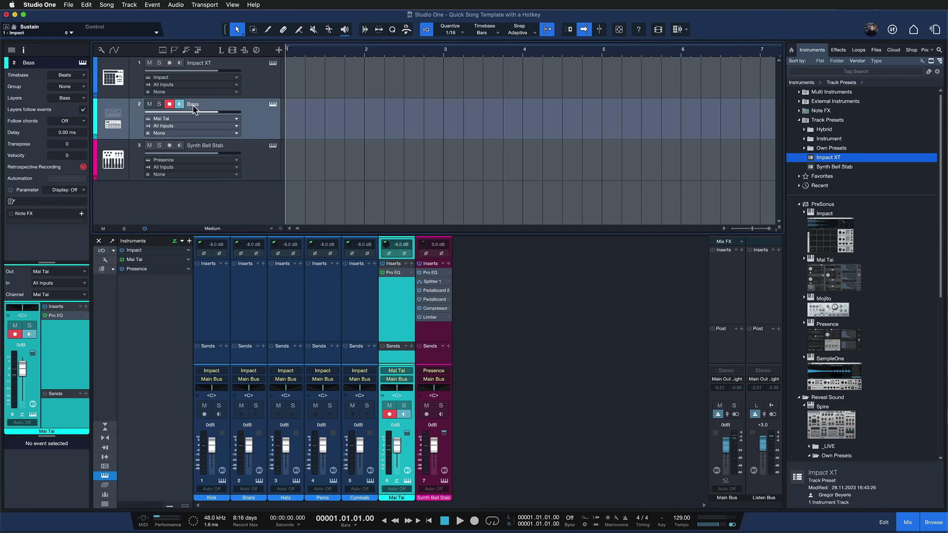
{"action": "left_click_drag", "start_coordinate": [193, 108], "coordinate": [827, 119]}
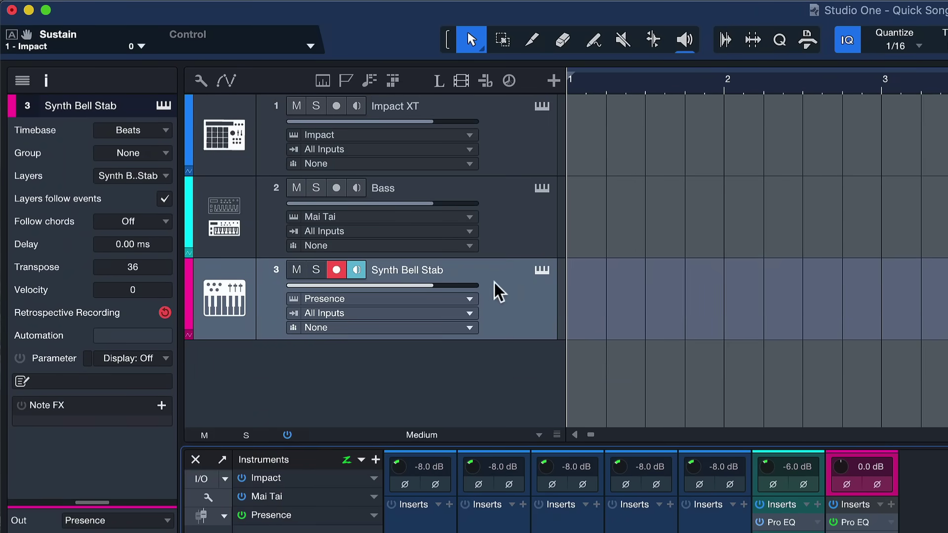
{"action": "left_click", "coordinate": [538, 271]}
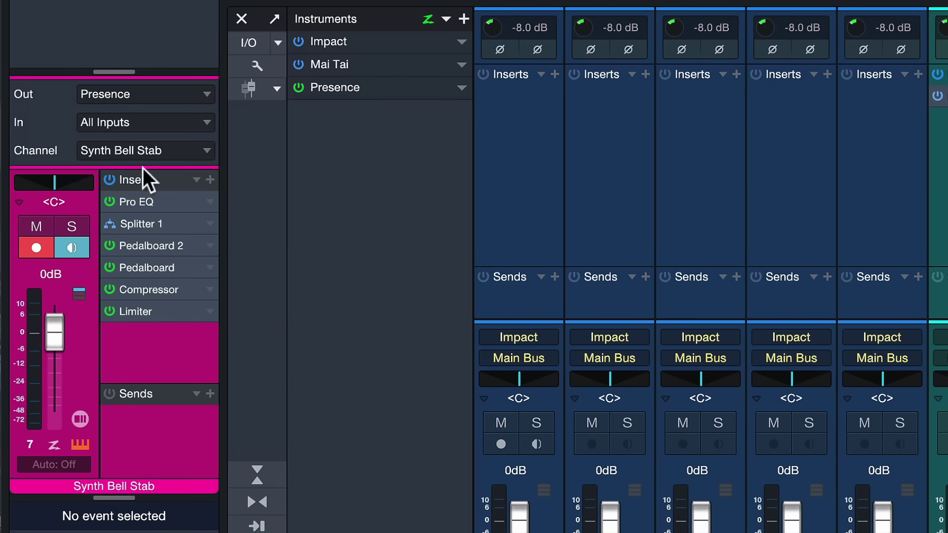
{"action": "left_click", "coordinate": [79, 419]}
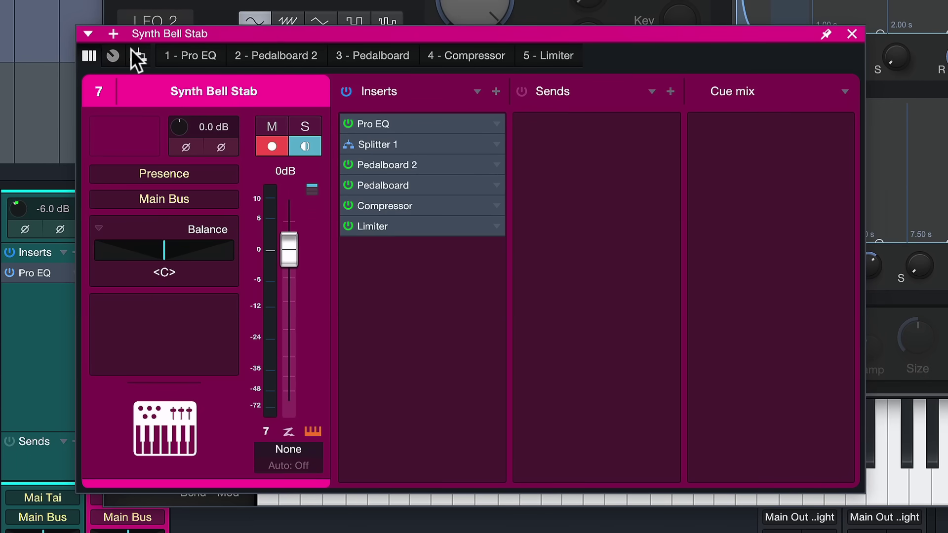
{"action": "left_click", "coordinate": [137, 56]}
{"action": "left_click", "coordinate": [376, 269]}
{"action": "left_click", "coordinate": [562, 266]}
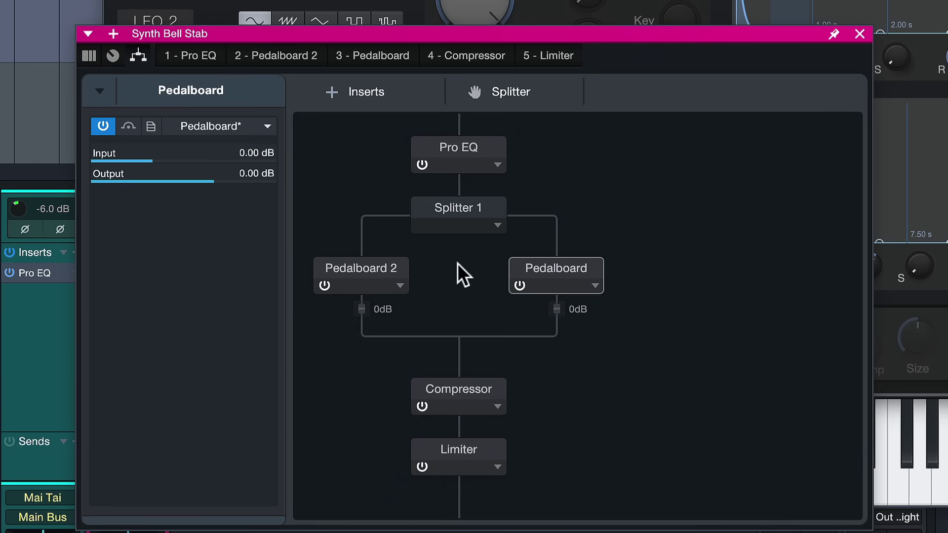
{"action": "left_click", "coordinate": [455, 209]}
{"action": "left_click", "coordinate": [383, 276]}
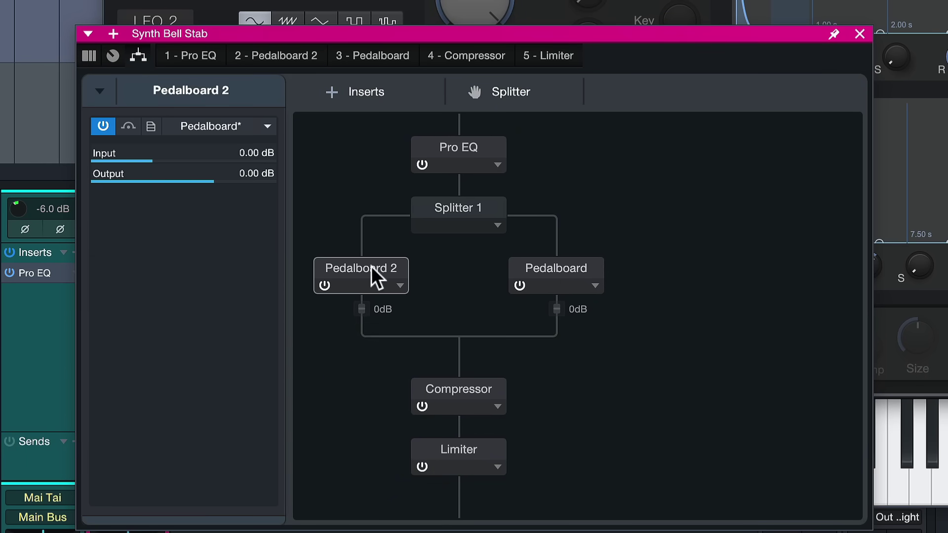
{"action": "double_click", "coordinate": [567, 275]}
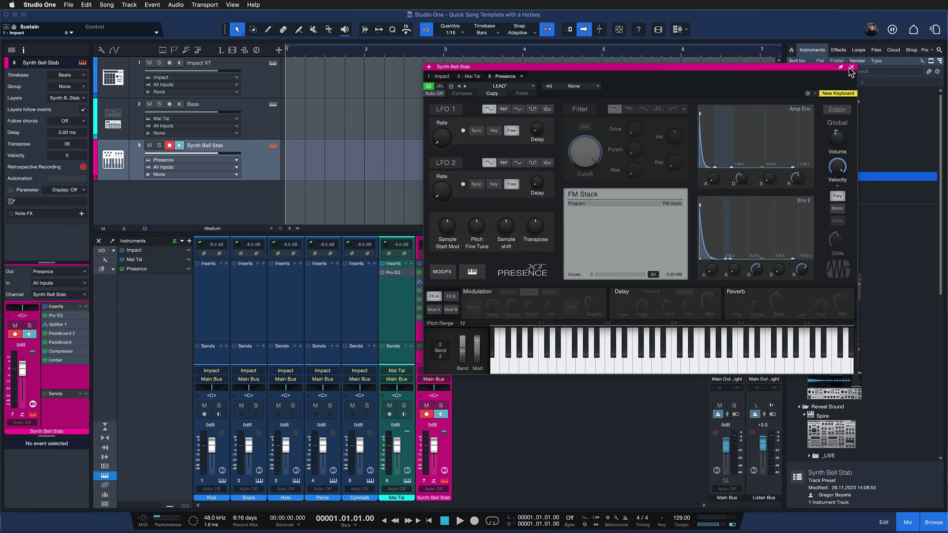
{"action": "left_click", "coordinate": [854, 66]}
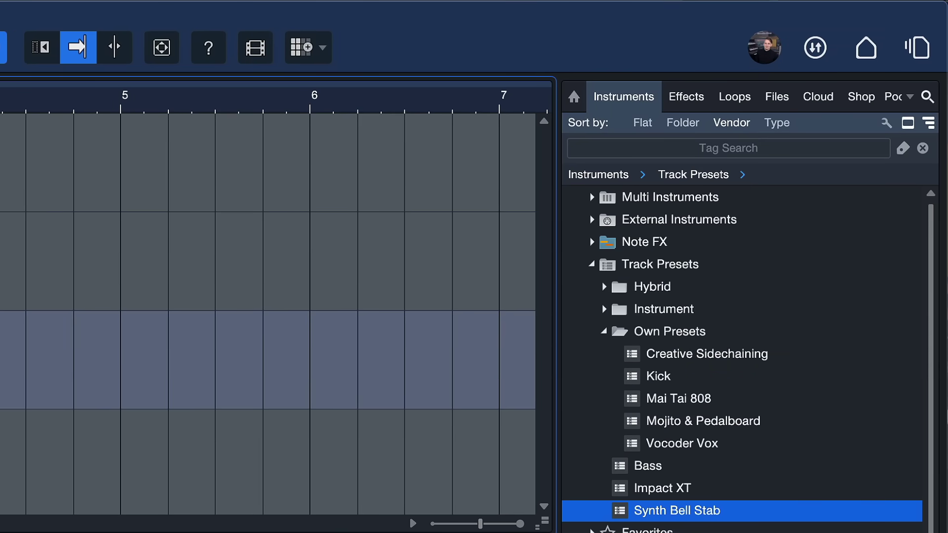
Step: Collapse Own Presets, load Synth Bell Stab into a new song, and check its Inspector Transpose is 36
{"action": "double_click", "coordinate": [653, 331]}
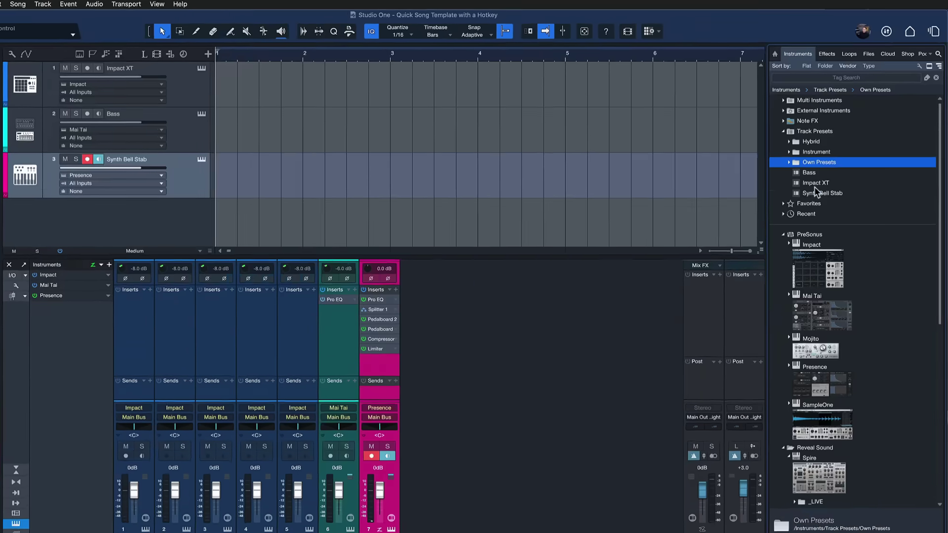
{"action": "left_click", "coordinate": [676, 399]}
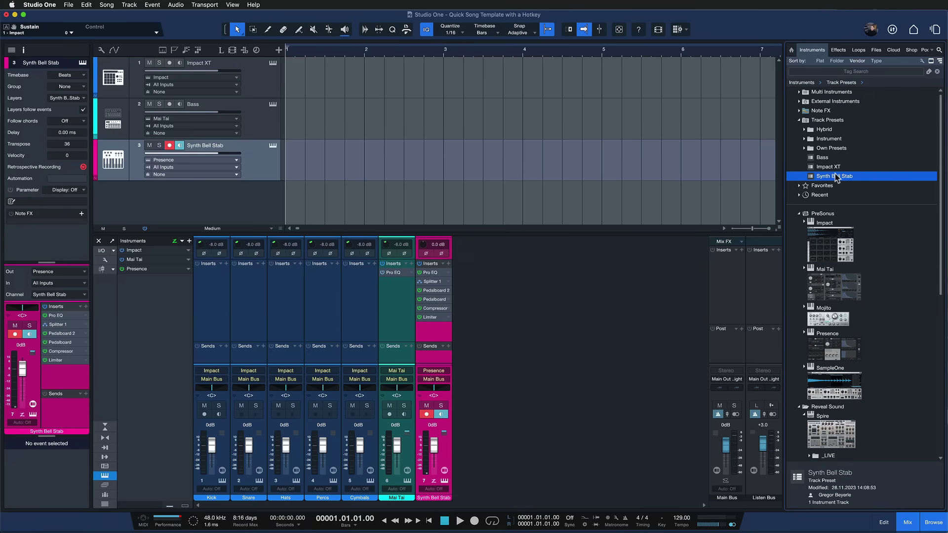
{"action": "key", "text": "super+n"}
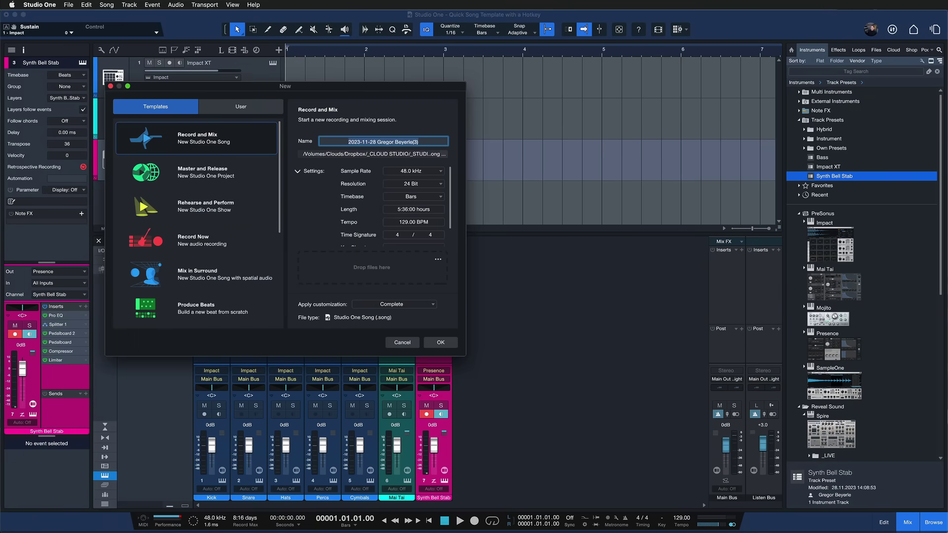
{"action": "key", "text": "Return"}
{"action": "left_click_drag", "start_coordinate": [848, 176], "coordinate": [334, 141]}
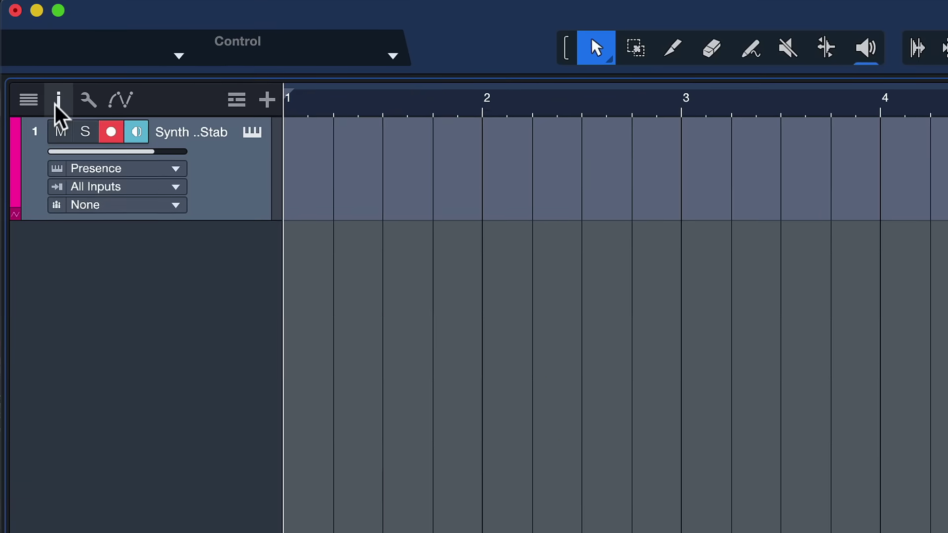
{"action": "left_click", "coordinate": [23, 50]}
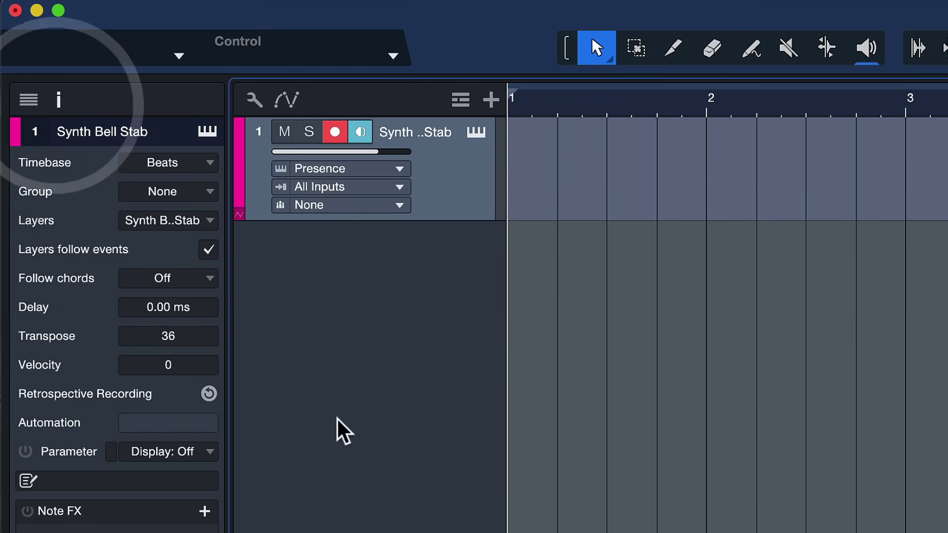
{"action": "left_click", "coordinate": [181, 335]}
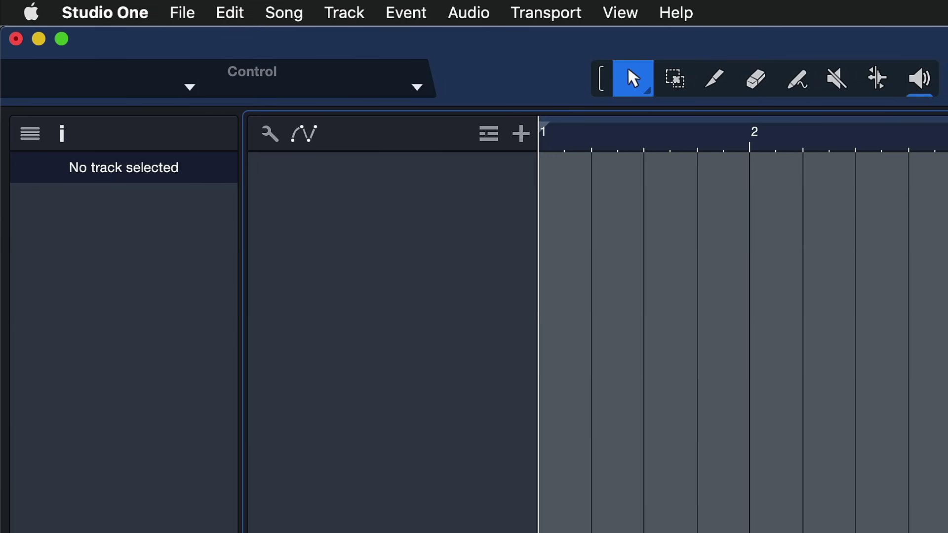
Step: Open the Macro Organizer from the Studio One menu, sort macros by name and group, and focus search
{"action": "left_click", "coordinate": [101, 11]}
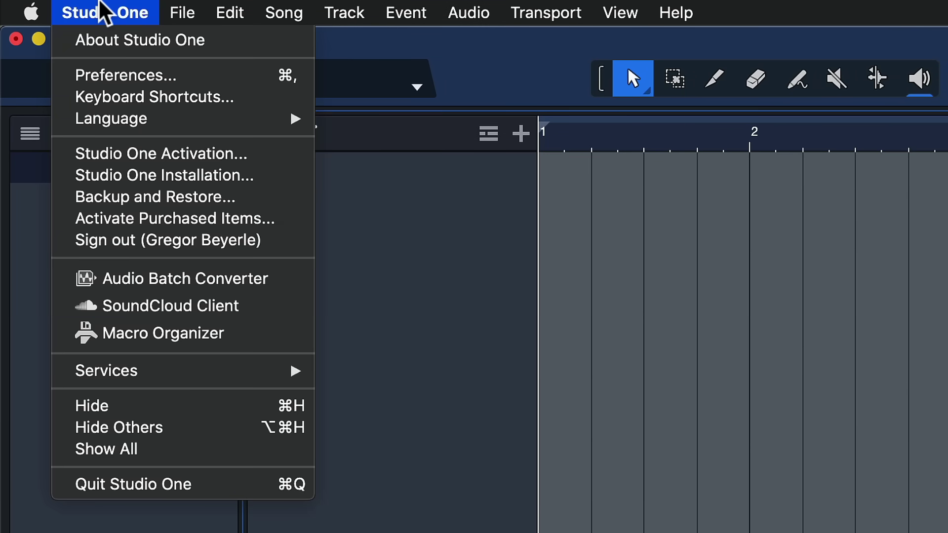
{"action": "left_click", "coordinate": [242, 338]}
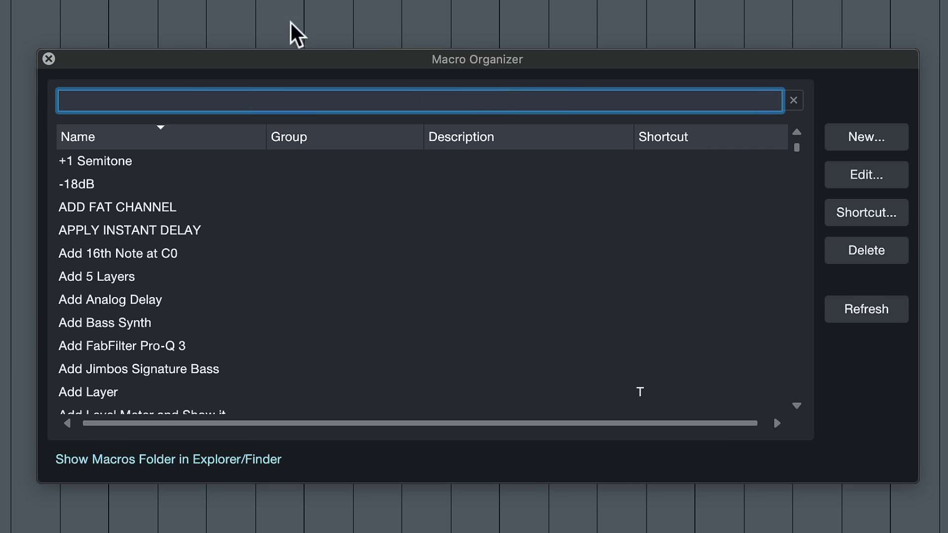
{"action": "left_click", "coordinate": [188, 135]}
{"action": "left_click", "coordinate": [188, 136]}
{"action": "left_click", "coordinate": [308, 137]}
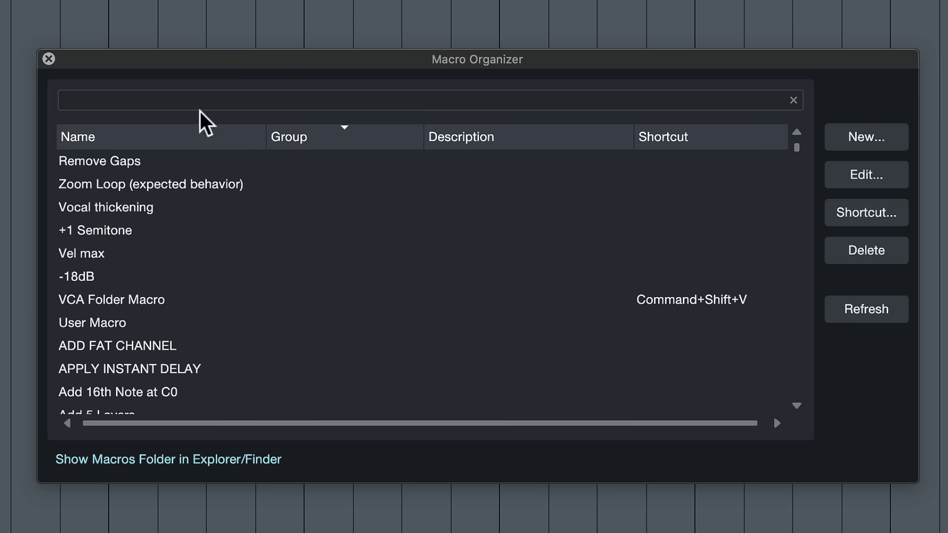
{"action": "left_click", "coordinate": [265, 137]}
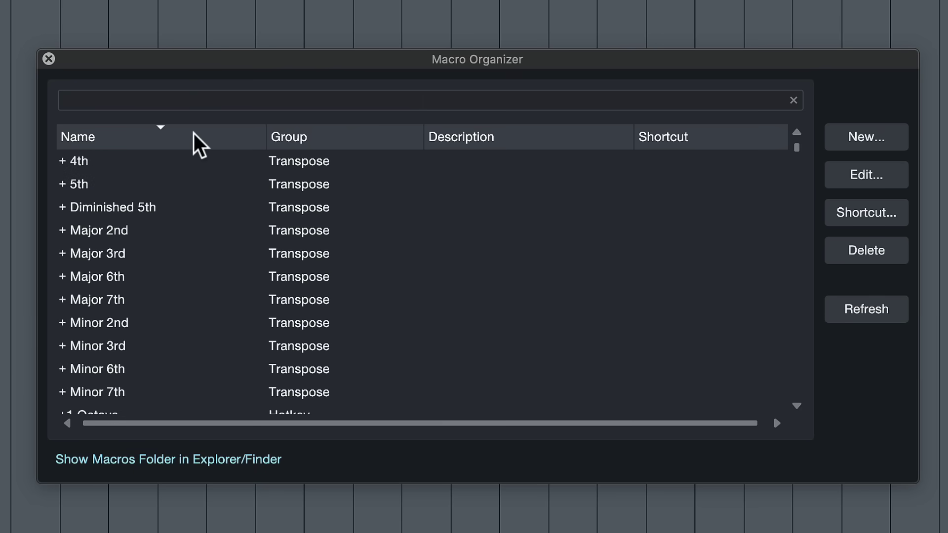
{"action": "left_click", "coordinate": [178, 99]}
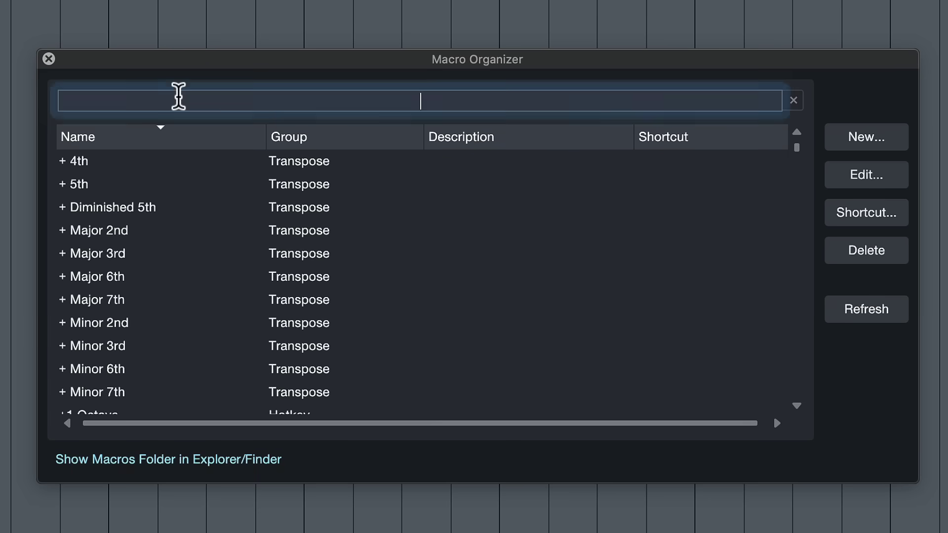
Step: Start a new macro and add a Track|Load Track Preset command with Name 'Impact XT'
{"action": "left_click", "coordinate": [872, 146]}
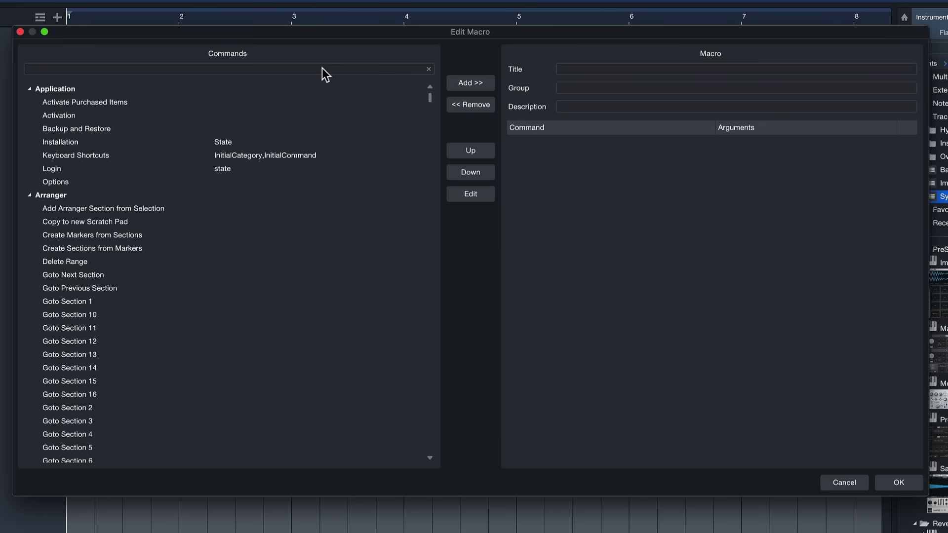
{"action": "left_click", "coordinate": [322, 68]}
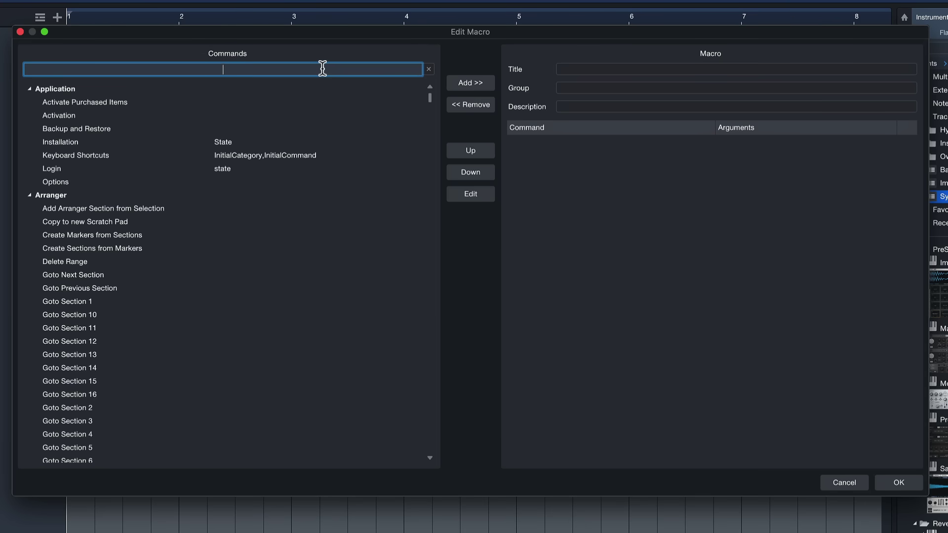
{"action": "type", "text": "load track preset"}
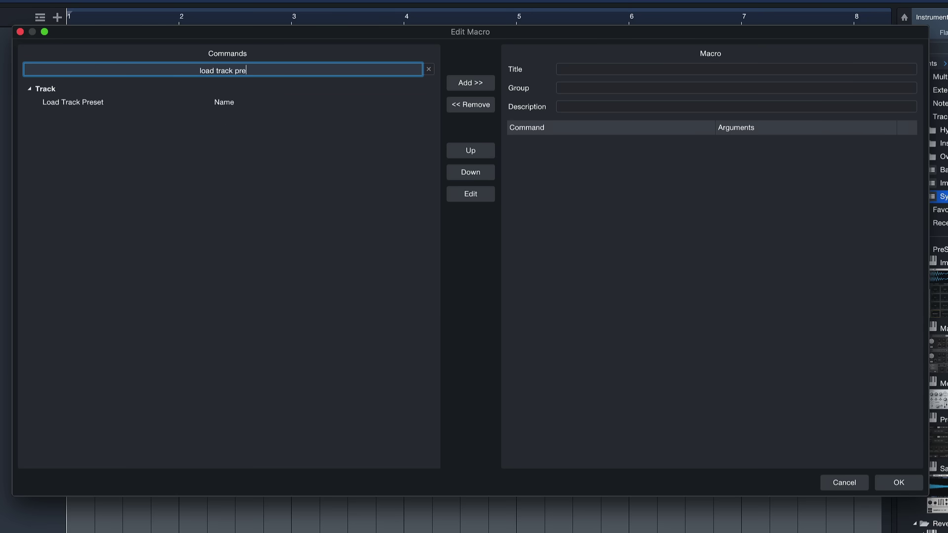
{"action": "double_click", "coordinate": [101, 102]}
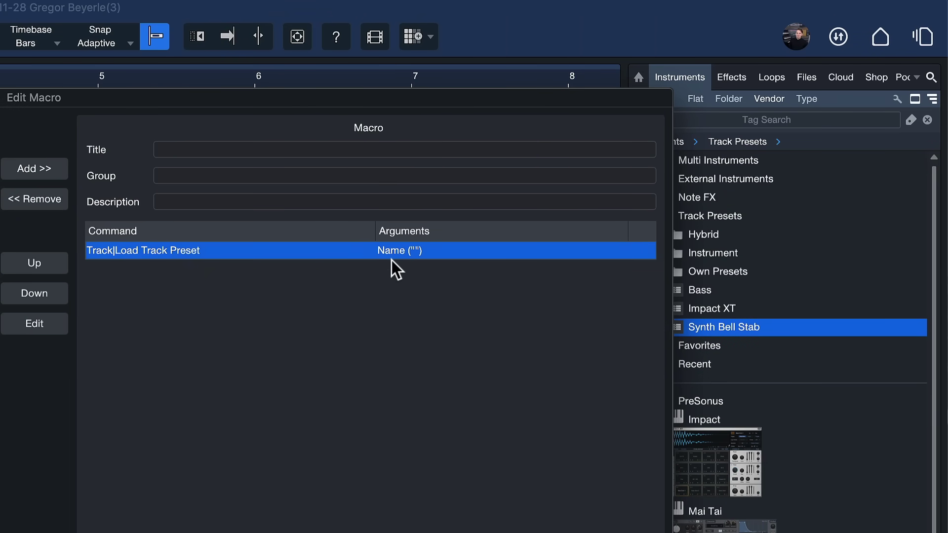
{"action": "double_click", "coordinate": [360, 248]}
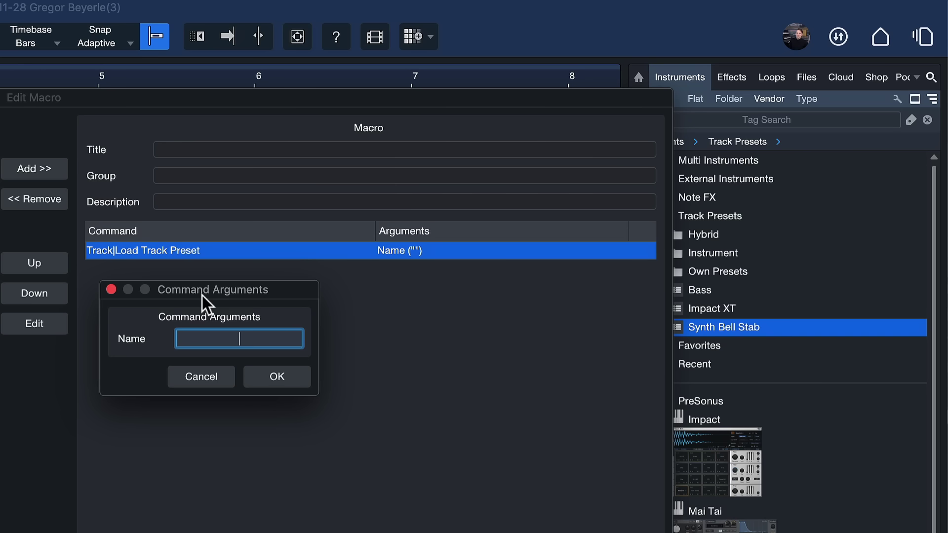
{"action": "left_click_drag", "start_coordinate": [710, 308], "coordinate": [689, 309]}
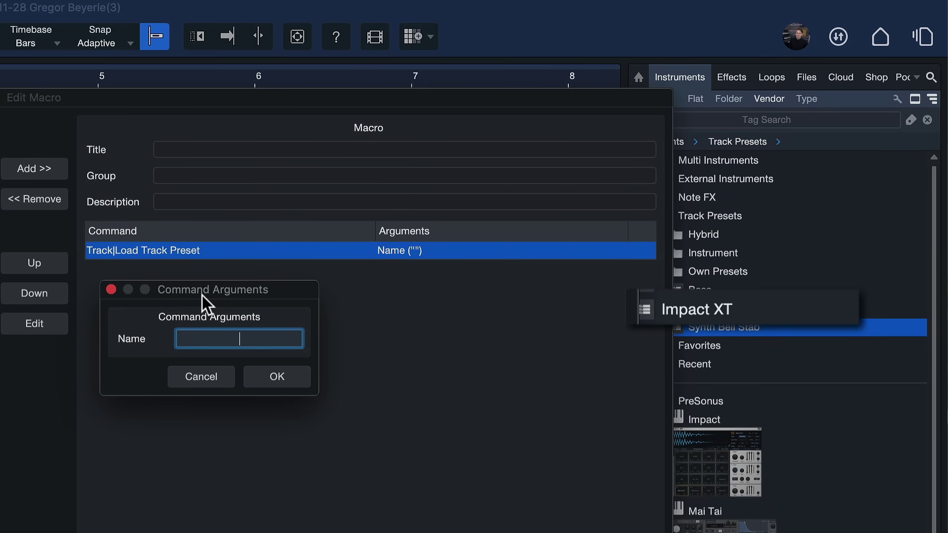
{"action": "left_click_drag", "start_coordinate": [688, 309], "coordinate": [688, 309]}
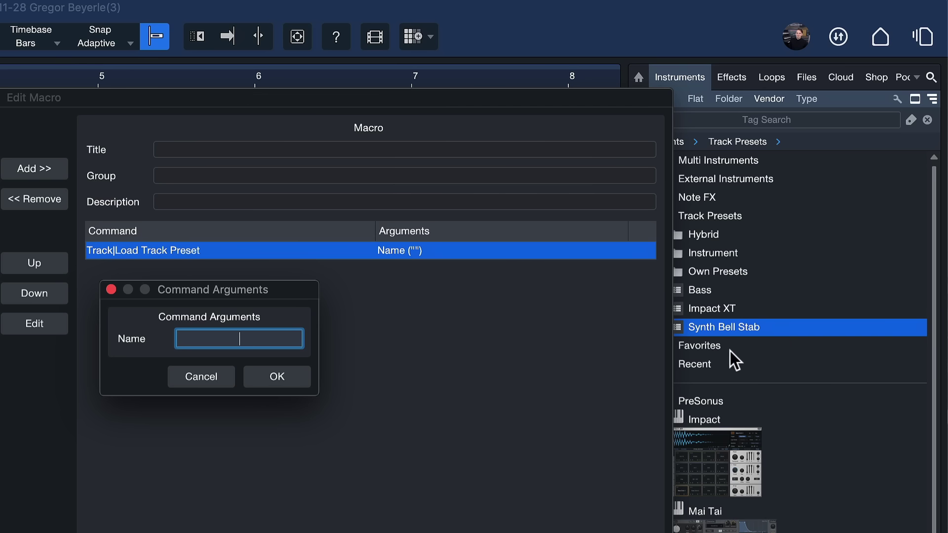
{"action": "type", "text": "Impact XT"}
{"action": "key", "text": "Return"}
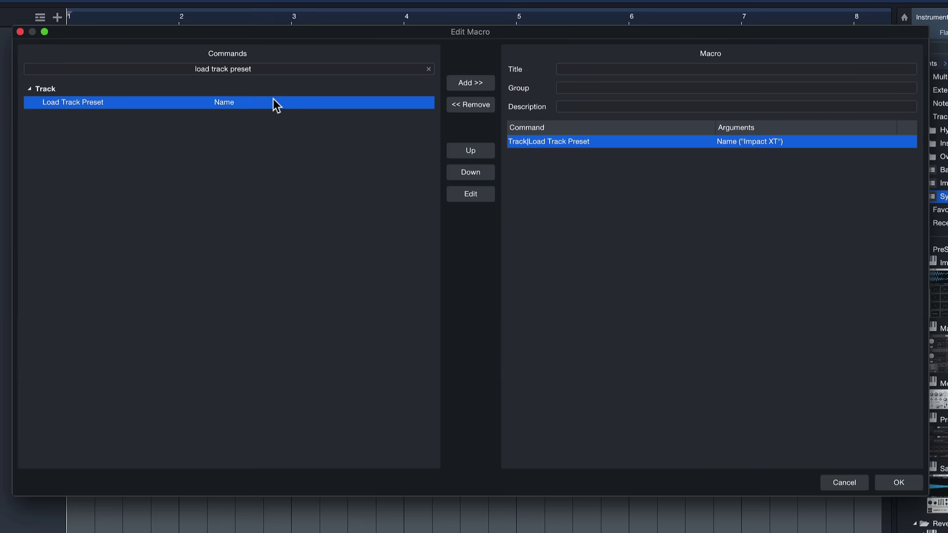
Step: Add a second Load Track Preset command with Name 'Bass'
{"action": "double_click", "coordinate": [272, 101]}
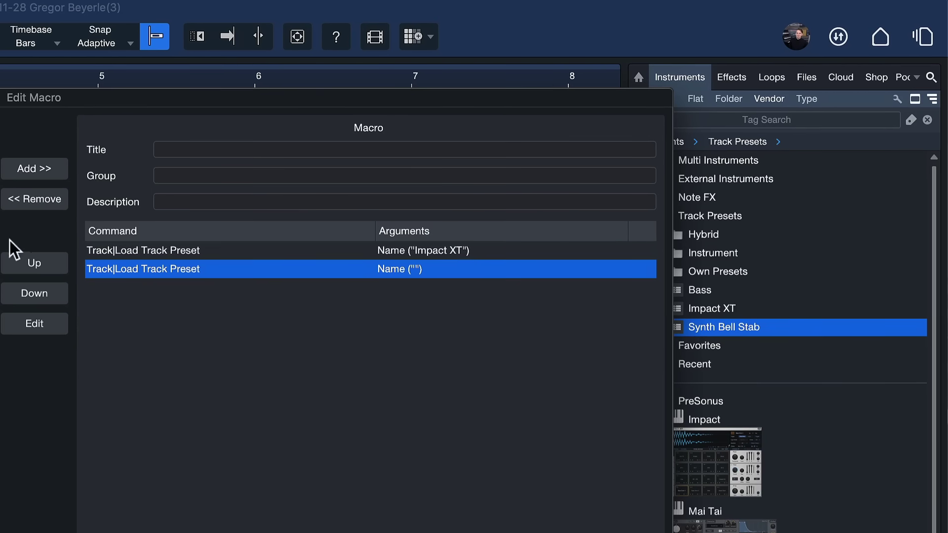
{"action": "double_click", "coordinate": [221, 270]}
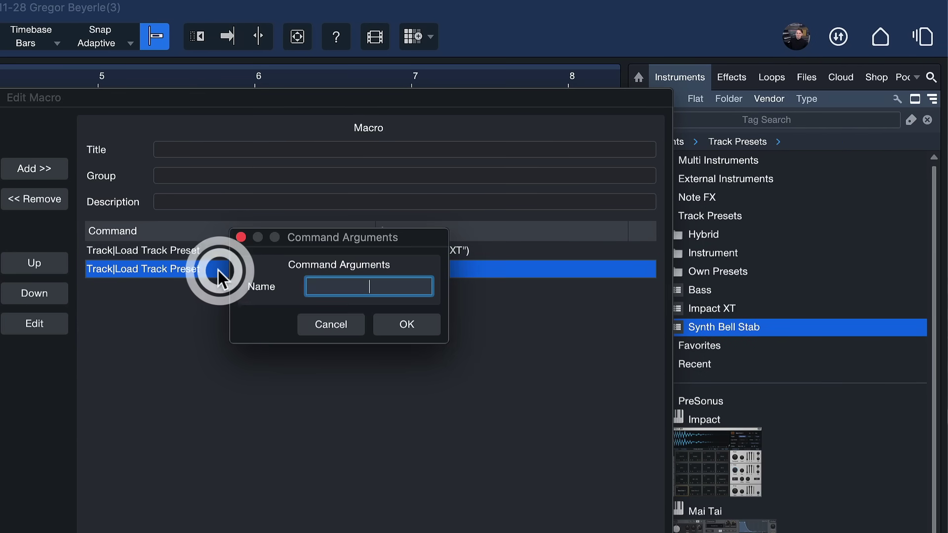
{"action": "type", "text": "Bass"}
{"action": "key", "text": "Return"}
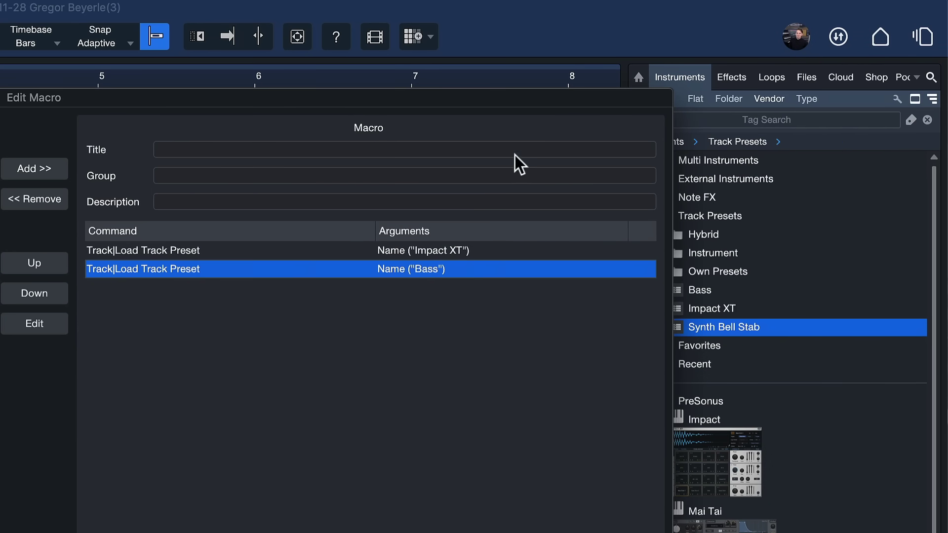
{"action": "left_click_drag", "start_coordinate": [476, 93], "coordinate": [396, 90]}
{"action": "left_click_drag", "start_coordinate": [691, 290], "coordinate": [660, 292]}
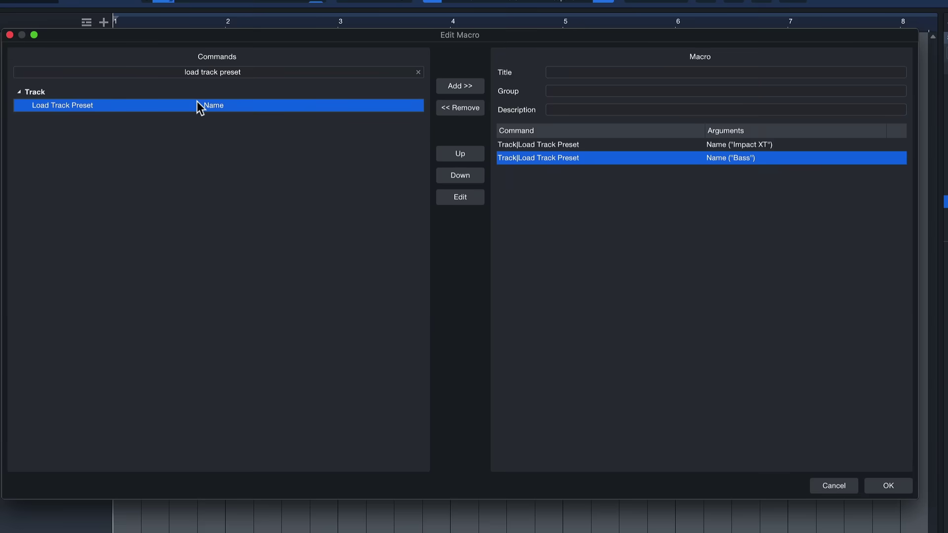
Step: Add a third Load Track Preset command with Name 'Synth Bell Stab'
{"action": "double_click", "coordinate": [197, 105]}
{"action": "double_click", "coordinate": [562, 170]}
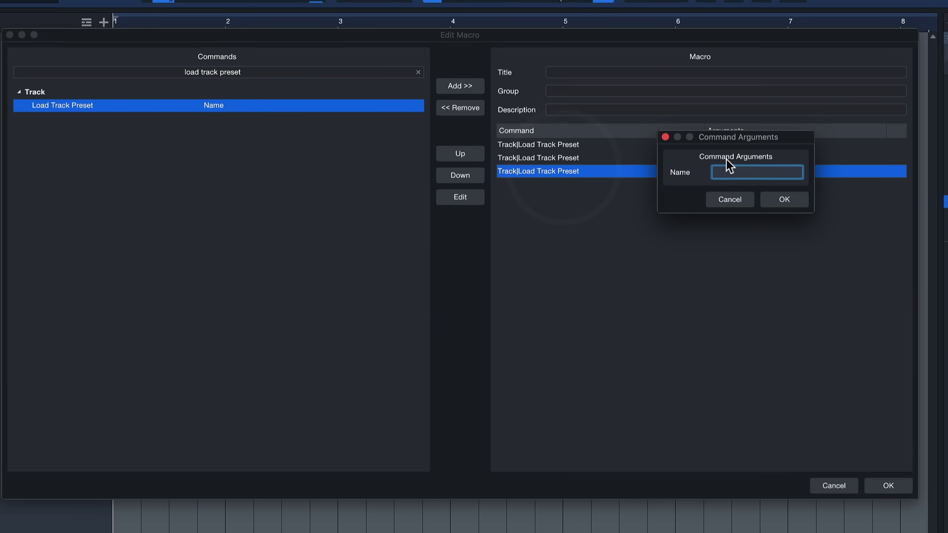
{"action": "type", "text": "Synth Bell S"}
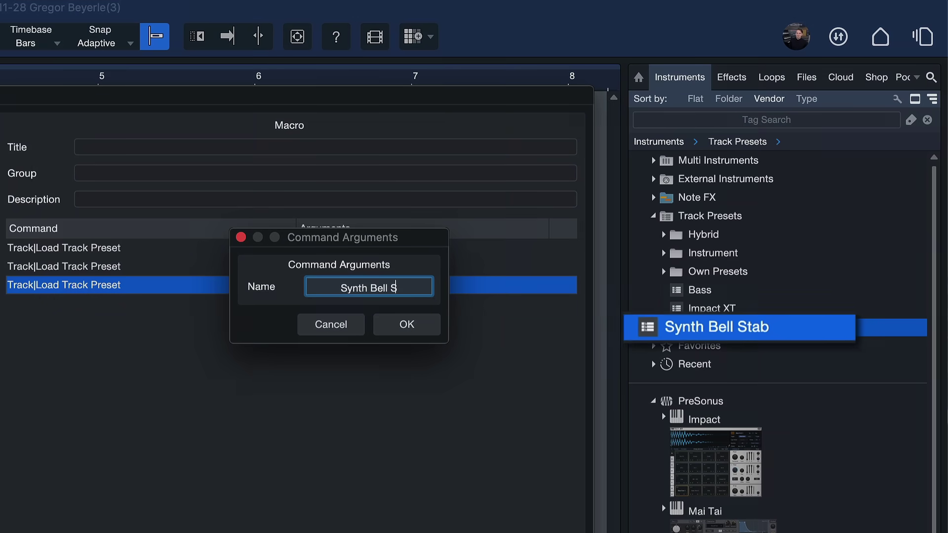
{"action": "type", "text": "tab"}
{"action": "key", "text": "Return"}
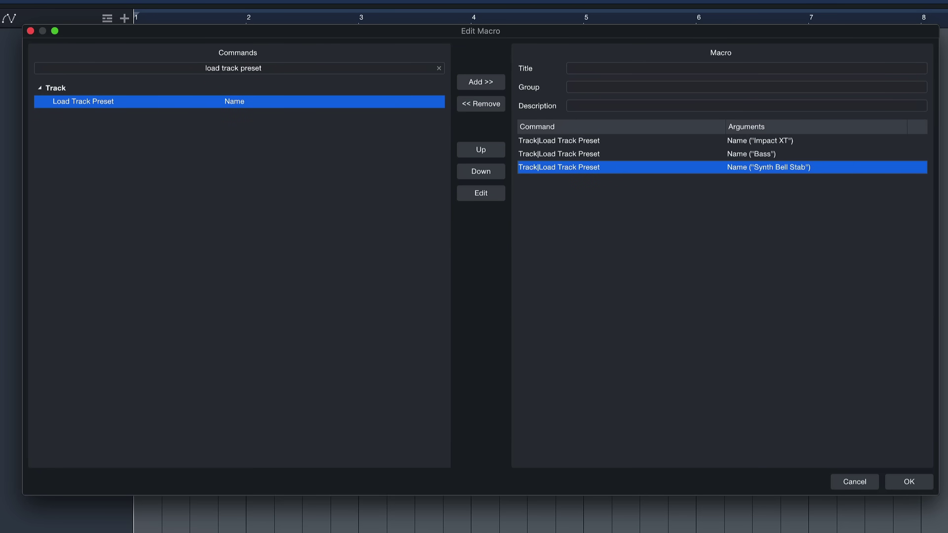
Step: Title the macro 'Quick Song Template' and save it
{"action": "left_click", "coordinate": [786, 69]}
{"action": "type", "text": "Quick Song Templa"}
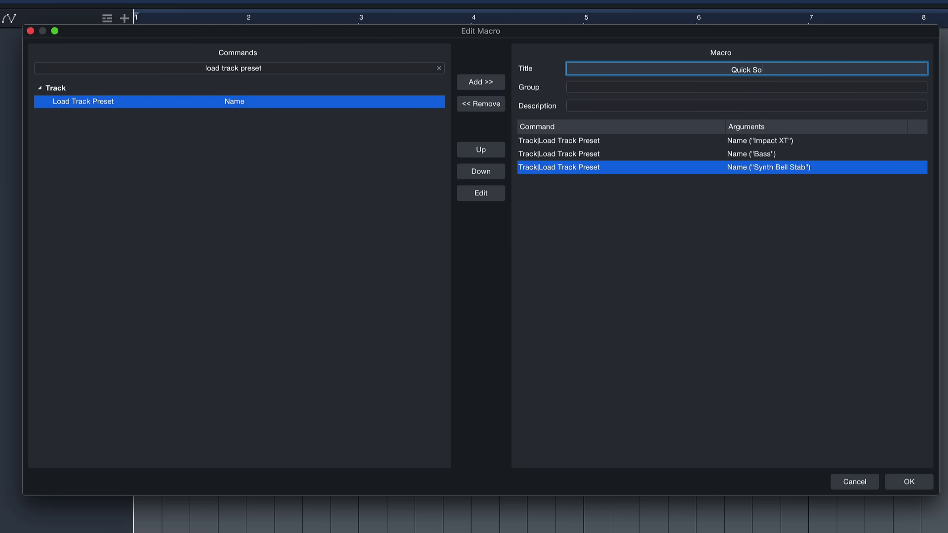
{"action": "type", "text": "te"}
{"action": "left_click", "coordinate": [920, 487]}
Step: Find Quick Song Template in the Macro Organizer and assign it the ß keyboard shortcut
{"action": "left_click", "coordinate": [419, 179]}
{"action": "type", "text": "quick song"}
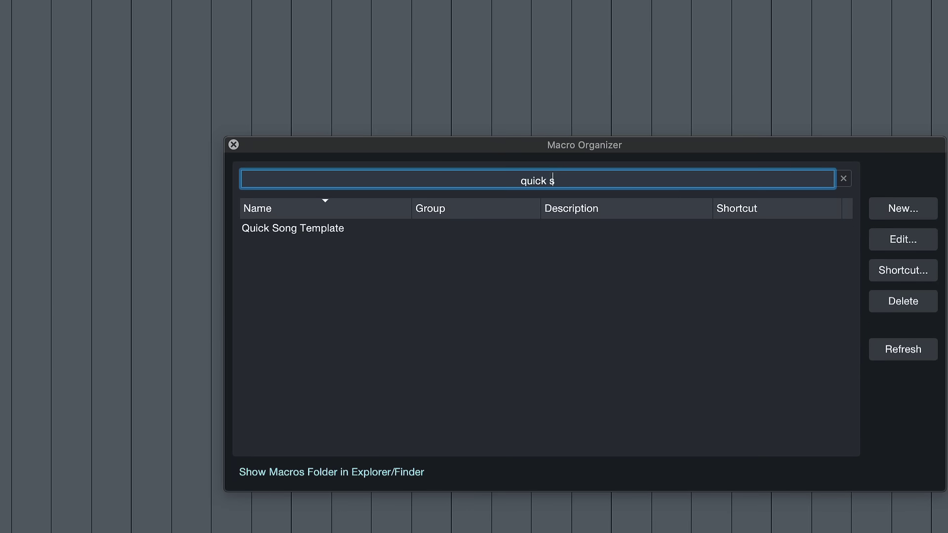
{"action": "left_click", "coordinate": [341, 233]}
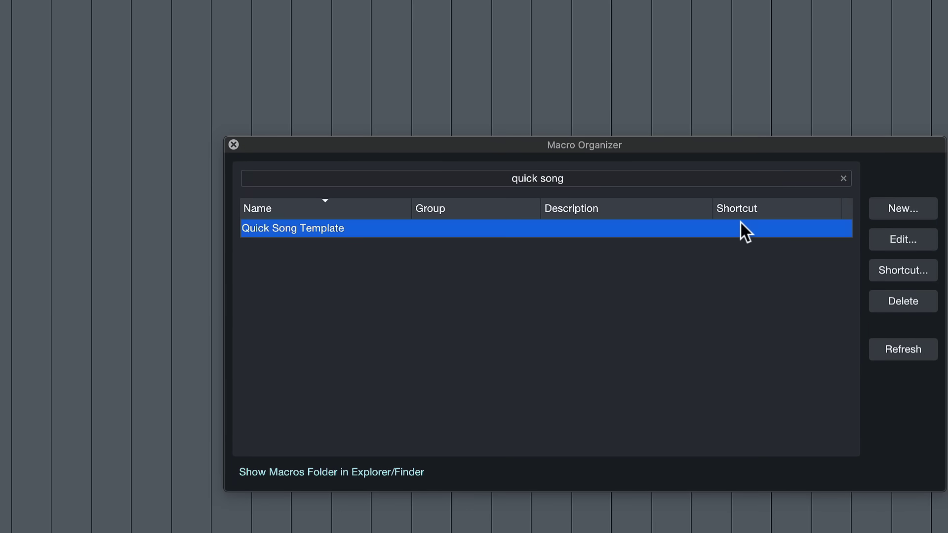
{"action": "double_click", "coordinate": [741, 223]}
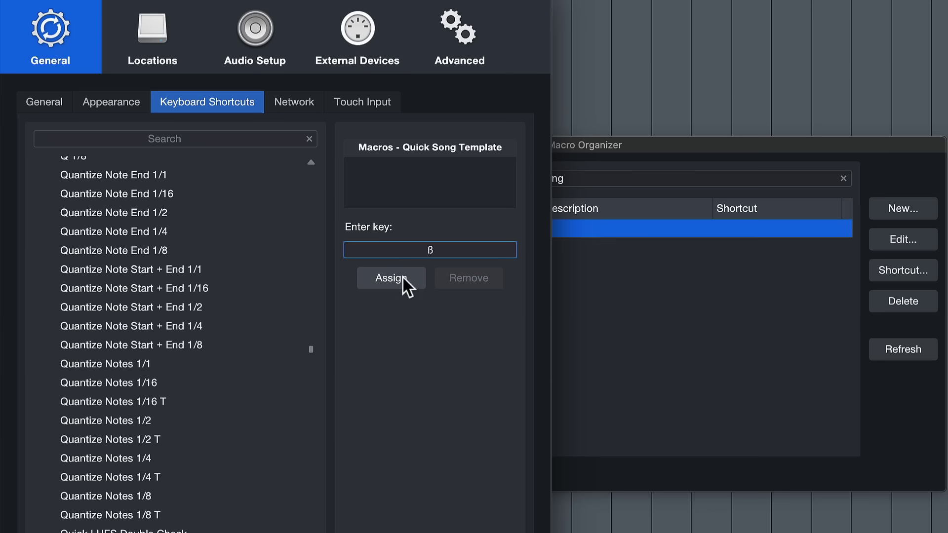
{"action": "left_click", "coordinate": [403, 278]}
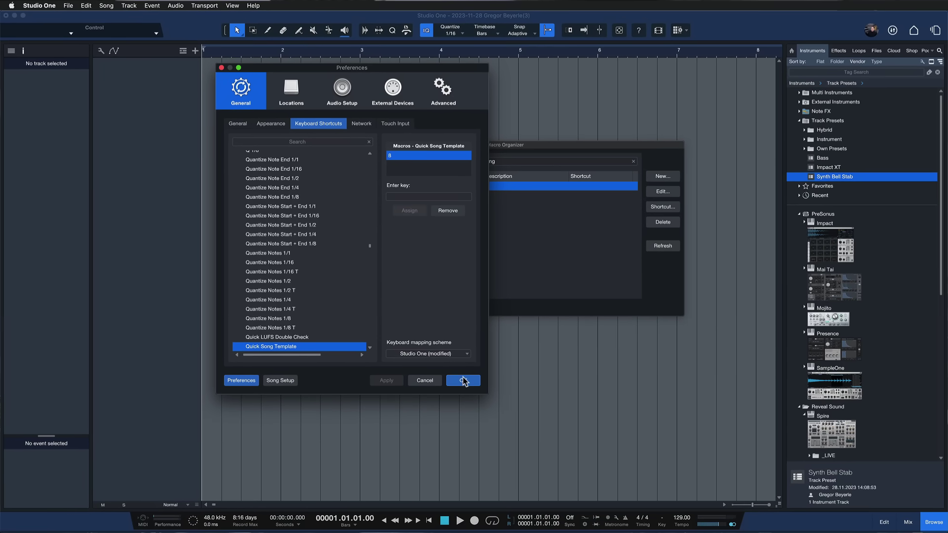
{"action": "left_click", "coordinate": [463, 380]}
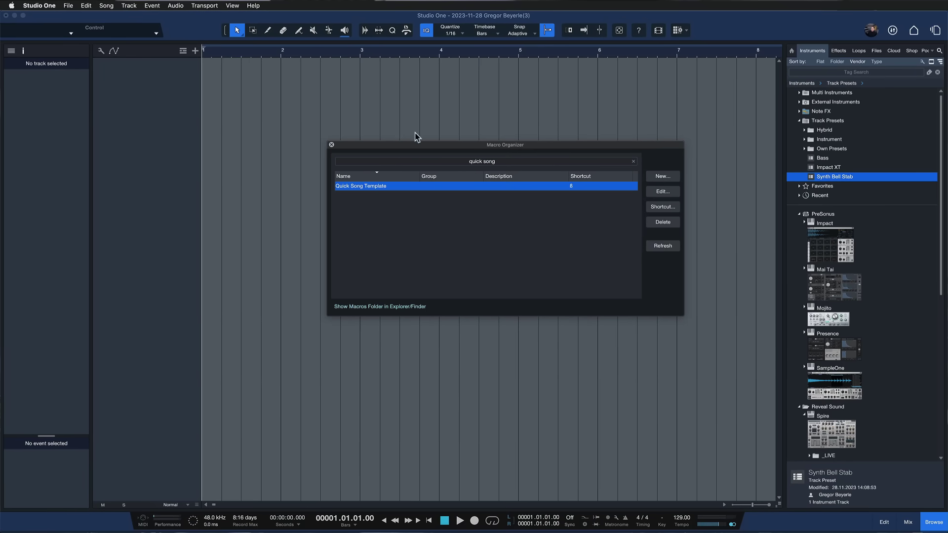
Step: Close the Macro Organizer, open the mixer with F3, and turn on Show track icons
{"action": "left_click", "coordinate": [330, 146]}
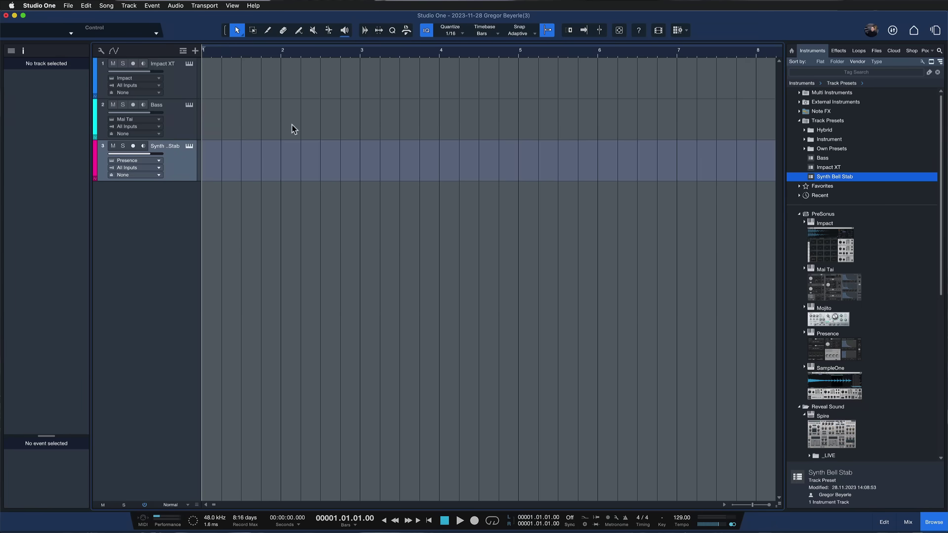
{"action": "key", "text": "F3"}
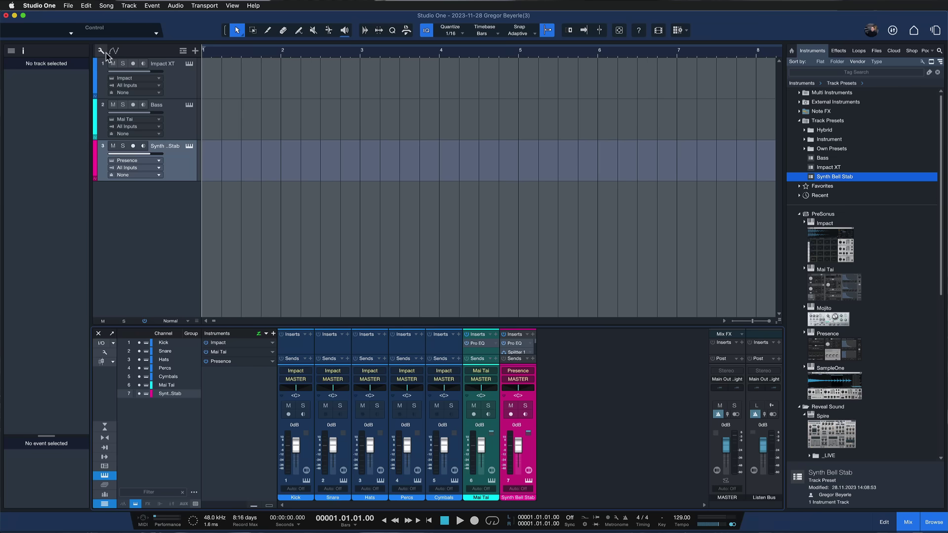
{"action": "left_click", "coordinate": [100, 51]}
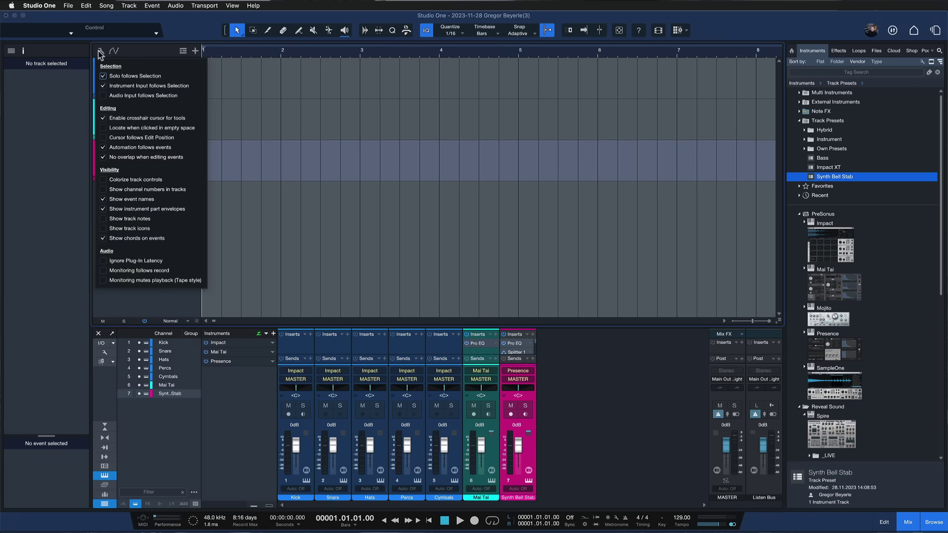
{"action": "left_click", "coordinate": [138, 230]}
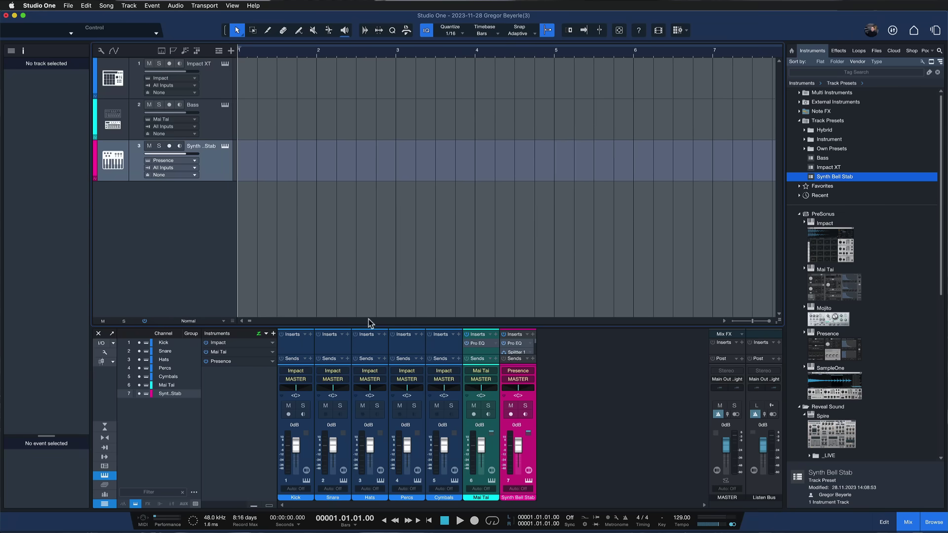
Step: Enlarge the mixer, select the Impact XT track with the inspector open, then select Bass
{"action": "left_click_drag", "start_coordinate": [364, 325], "coordinate": [363, 237]}
{"action": "left_click", "coordinate": [243, 78]}
{"action": "key", "text": "F4"}
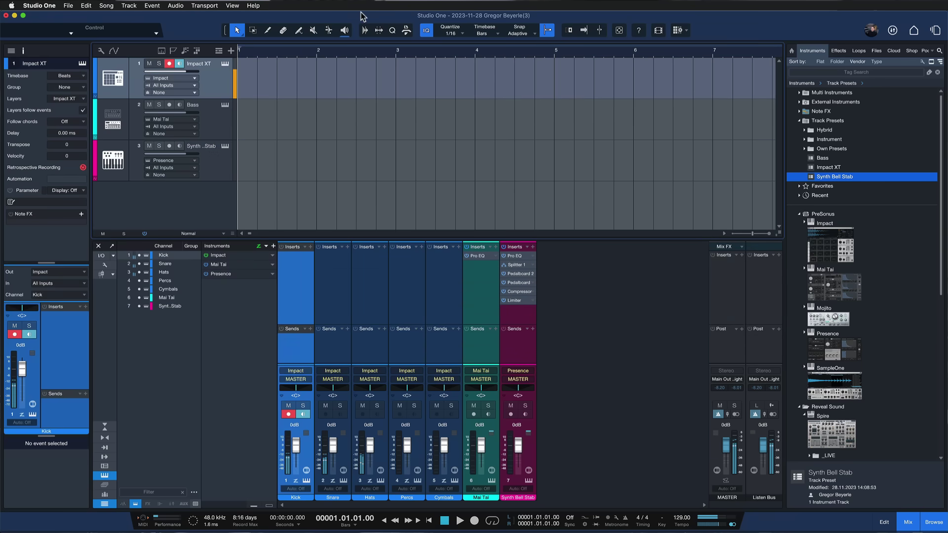
{"action": "key", "text": "Down"}
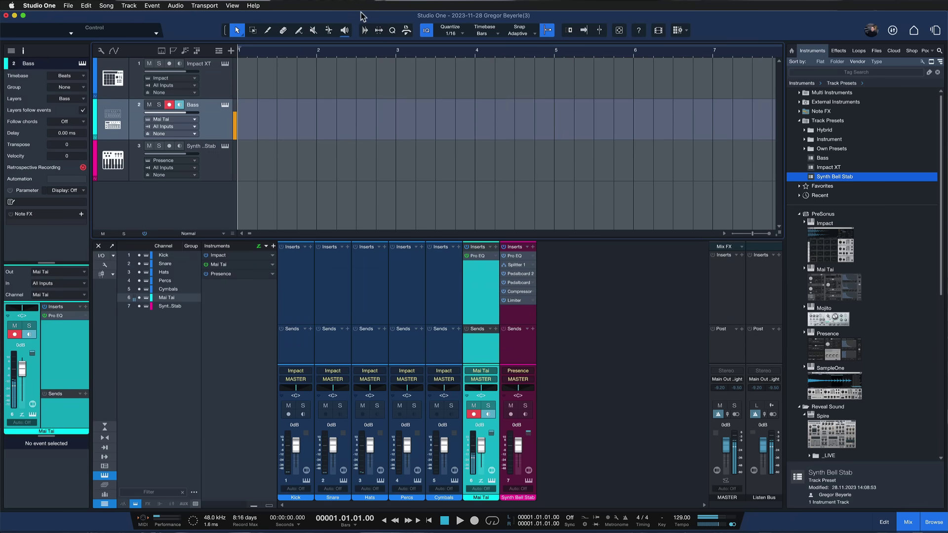